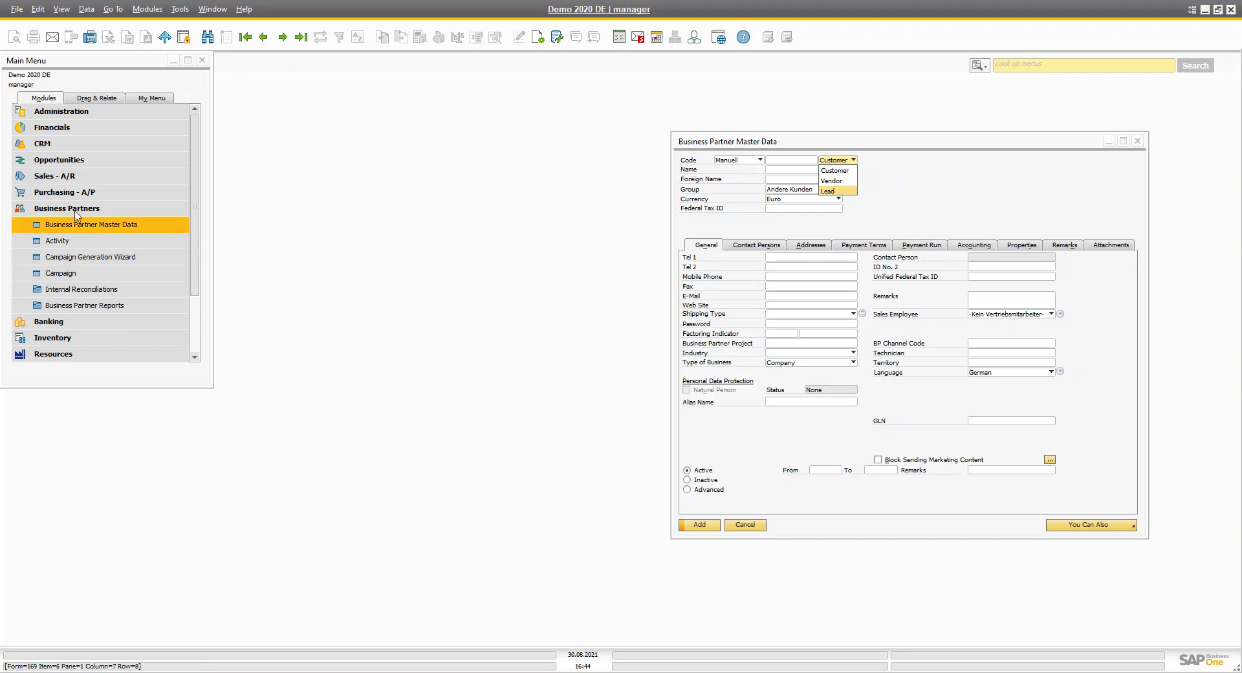
# - Open a blank sales order and place it beside the Business Partner Master Data form
pyautogui.click(58, 176)
pyautogui.click(77, 163)
pyautogui.moveTo(510, 148); pyautogui.dragTo(288, 150)
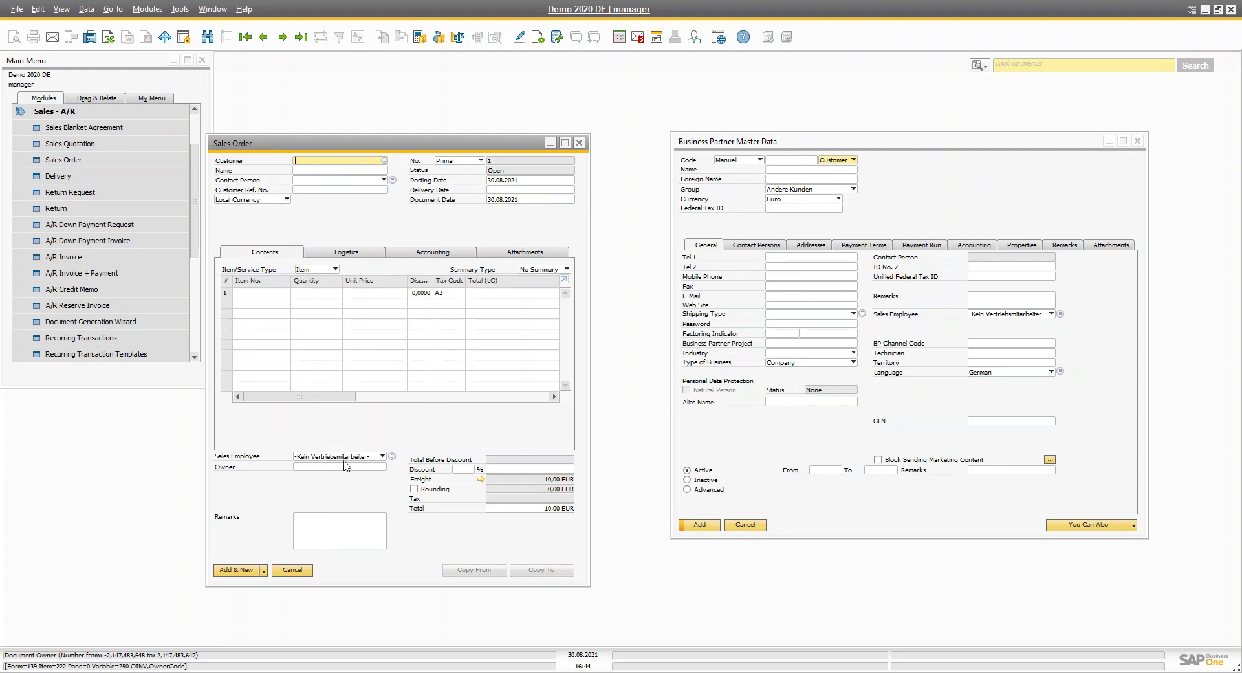
# - Review the available business partner types in the master data form and return to the sales order's customer field
pyautogui.click(840, 160)
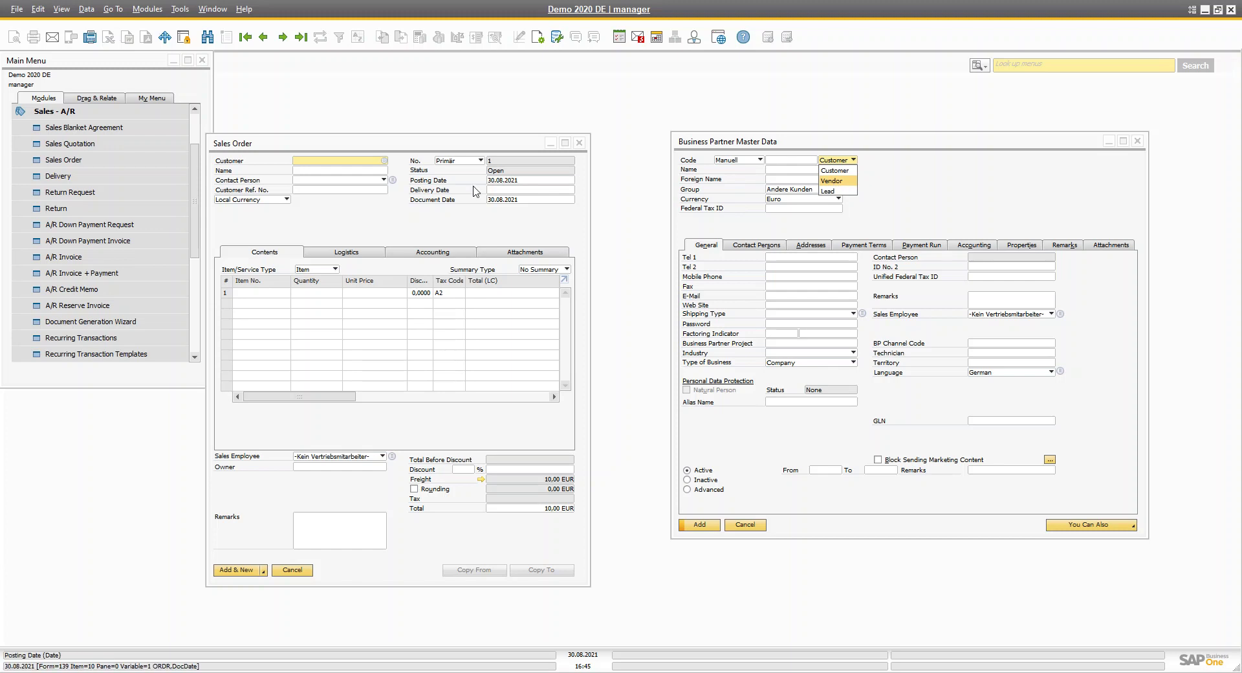
pyautogui.press('Escape')
pyautogui.click(360, 160)
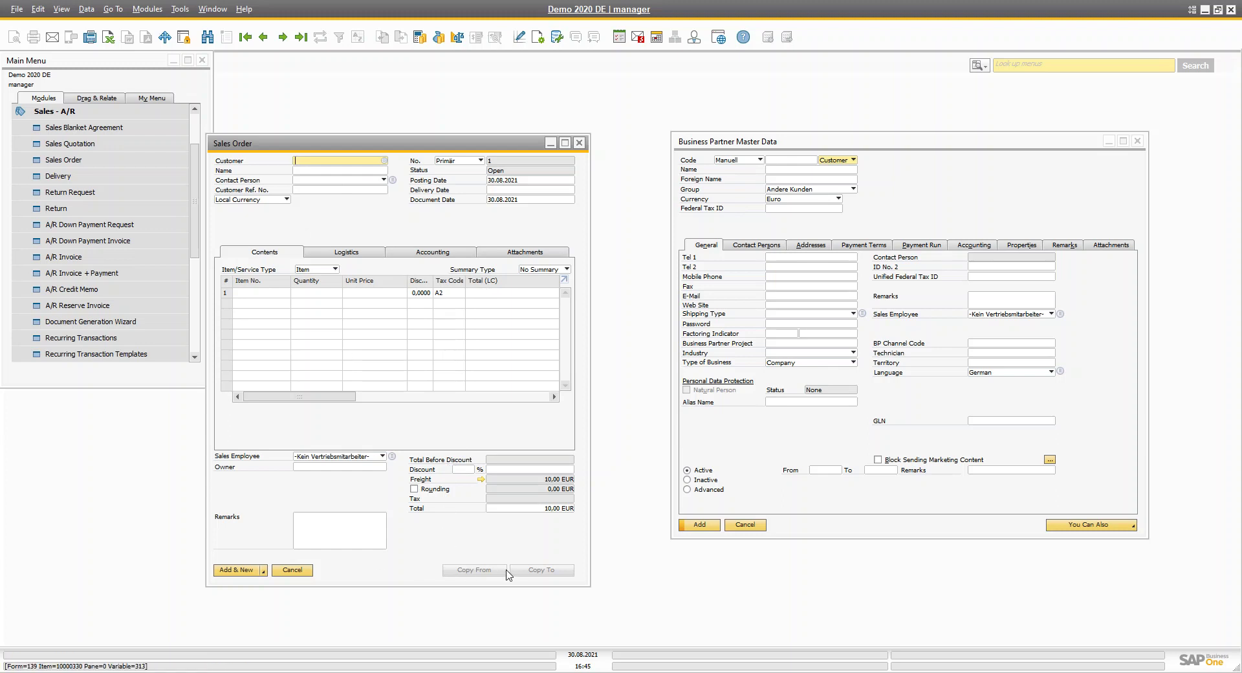
# - View a blank delivery document, and close it together with the sales order and Business Partner Master Data forms
pyautogui.click(44, 177)
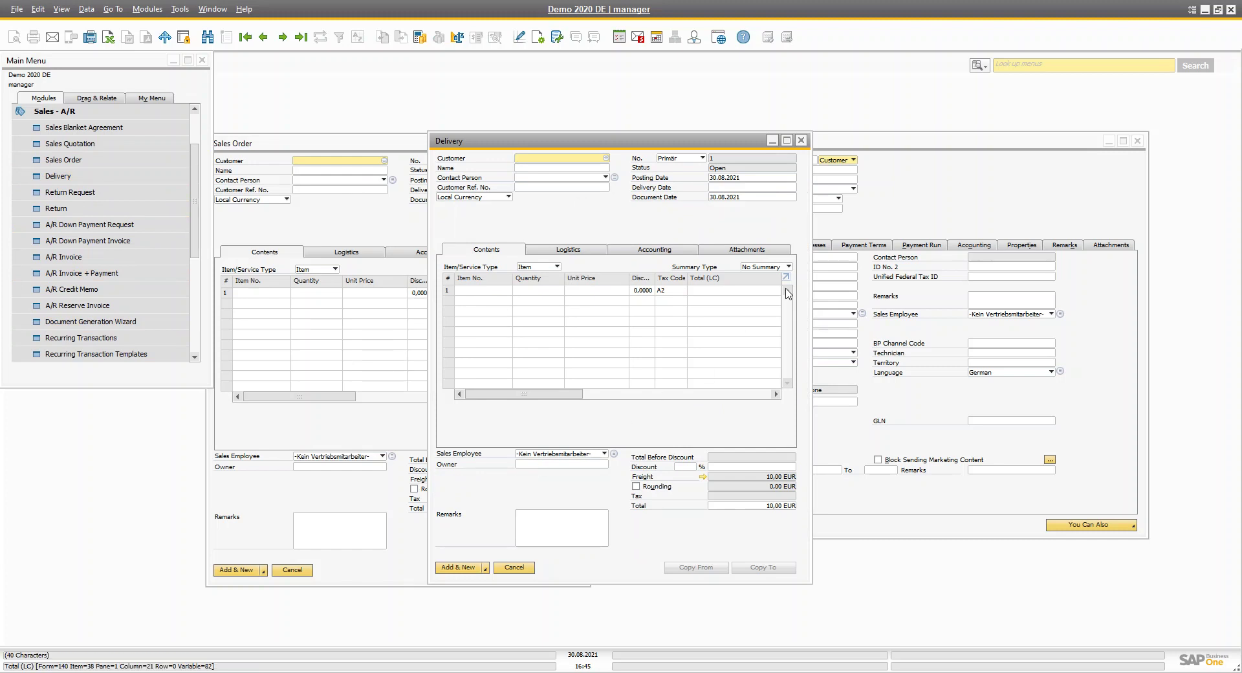
pyautogui.moveTo(511, 146); pyautogui.dragTo(289, 148)
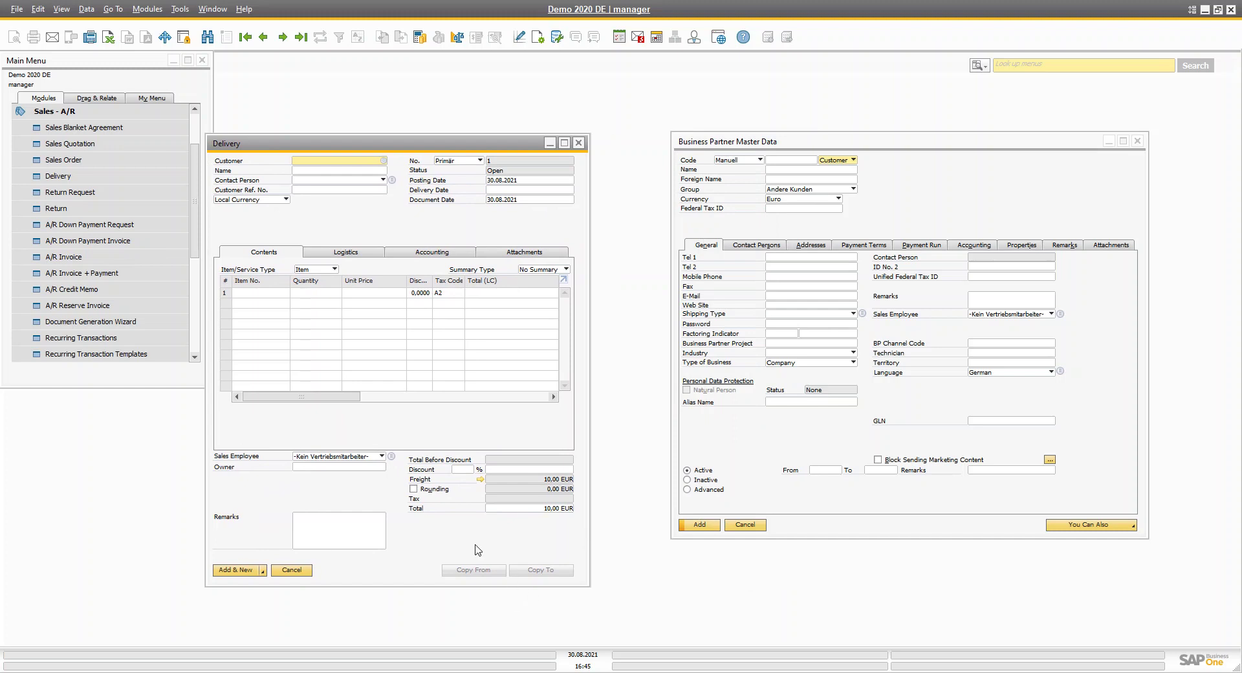
pyautogui.click(579, 142)
pyautogui.click(579, 142)
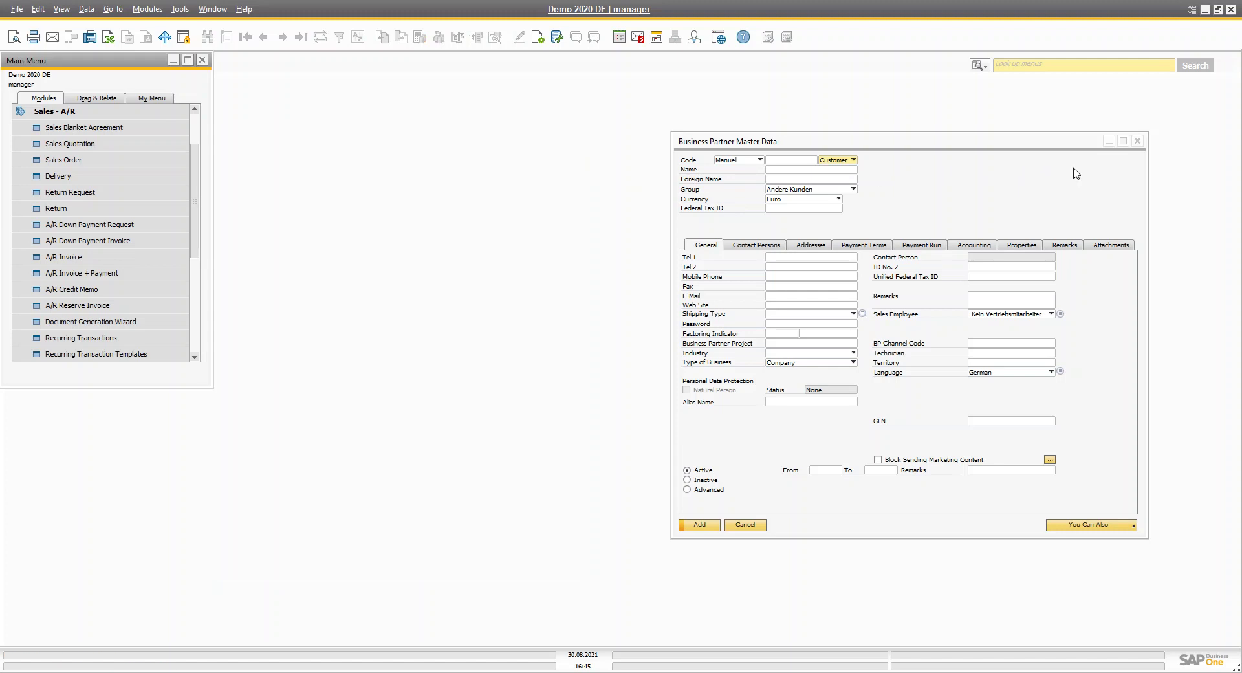
pyautogui.click(1138, 140)
# - Open a blank sales order and the Item Master Data form, keeping only the item form open
pyautogui.click(71, 163)
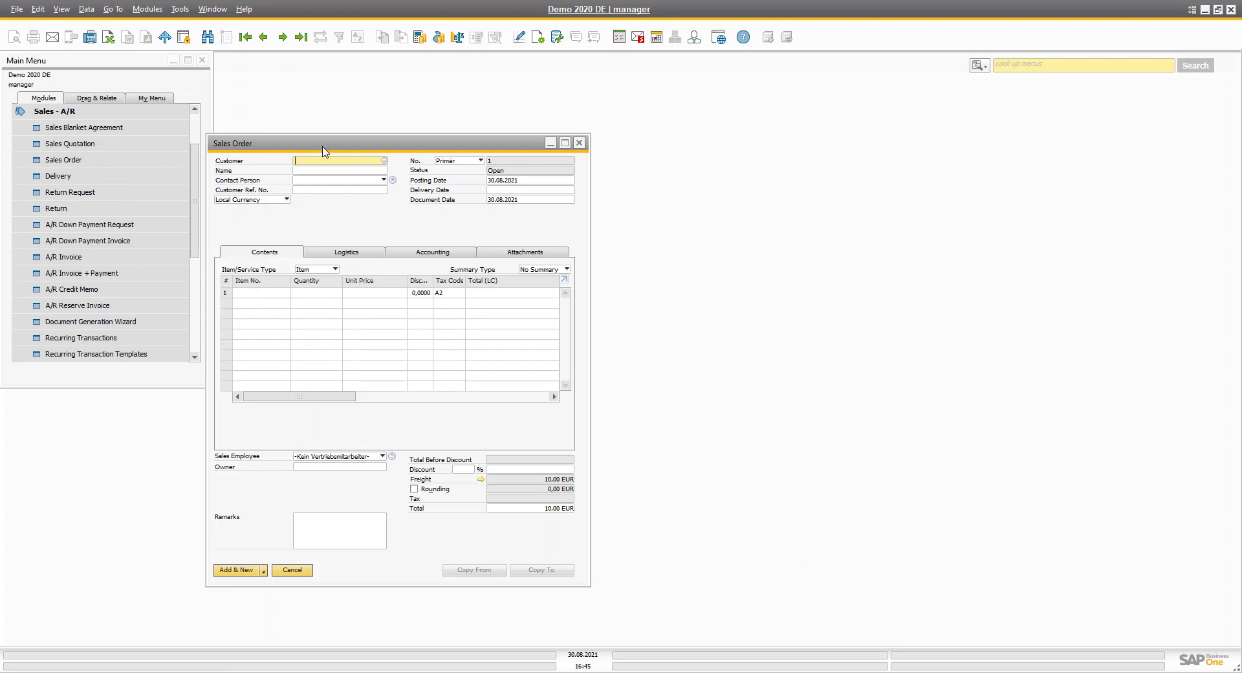
pyautogui.moveTo(388, 144); pyautogui.dragTo(612, 137)
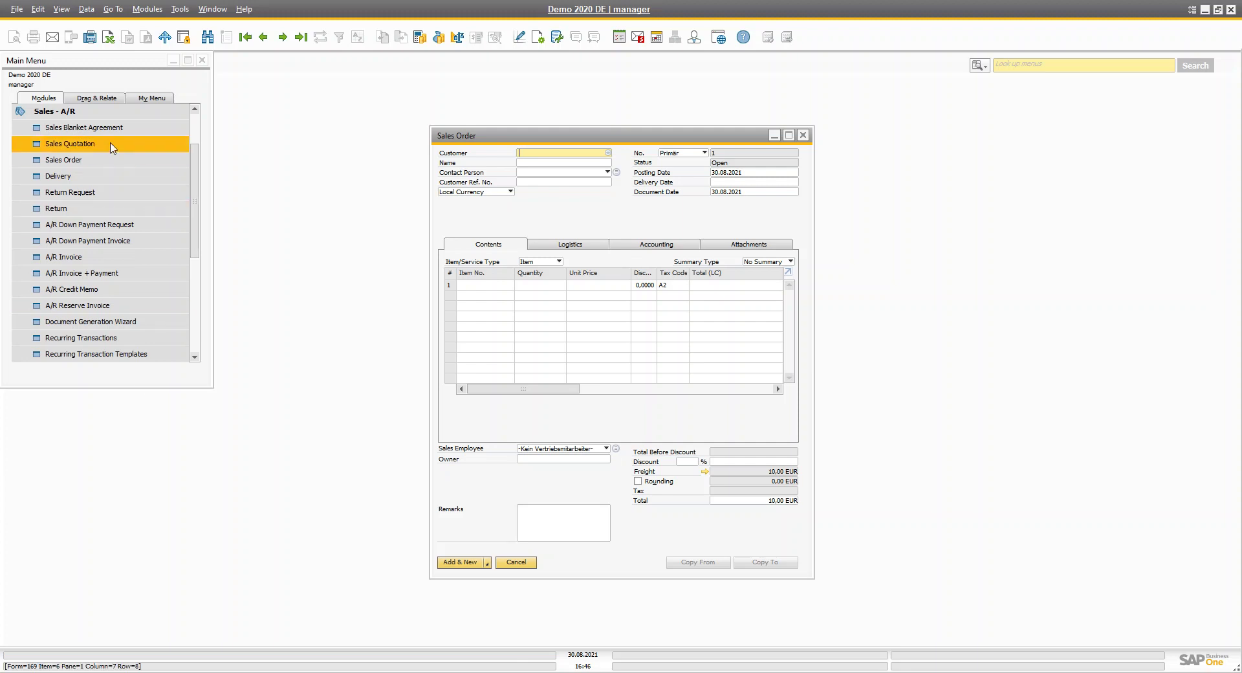
pyautogui.click(77, 111)
pyautogui.click(64, 245)
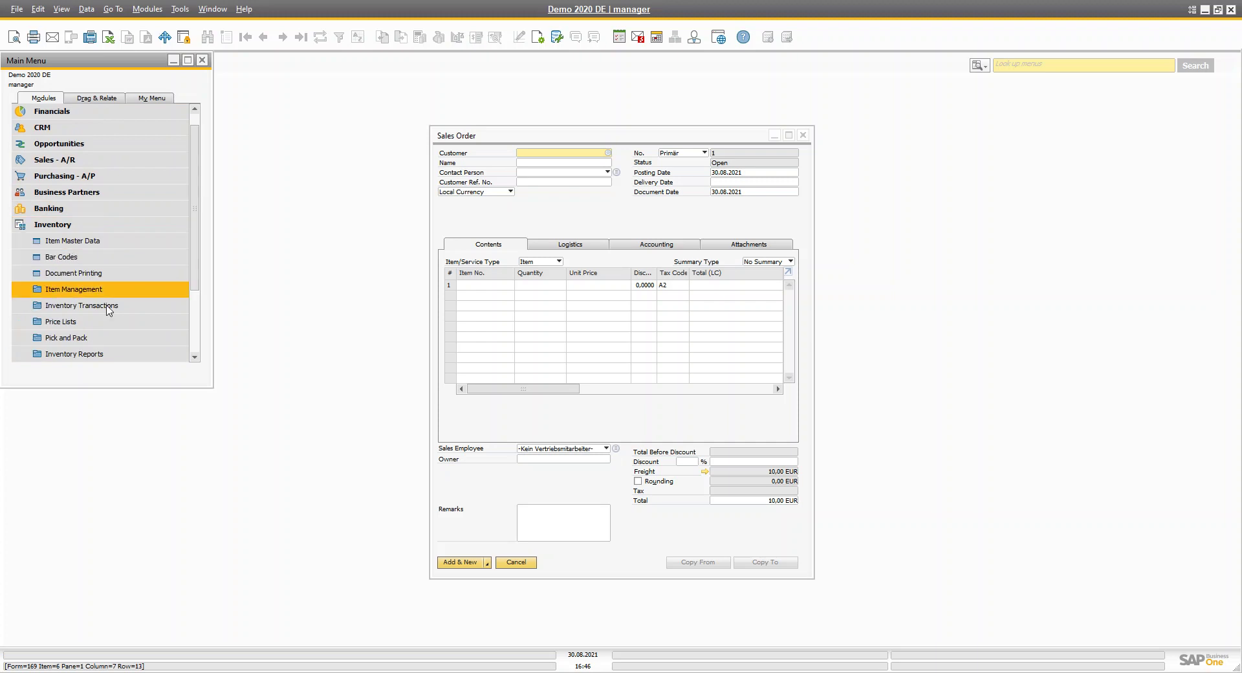
pyautogui.click(68, 240)
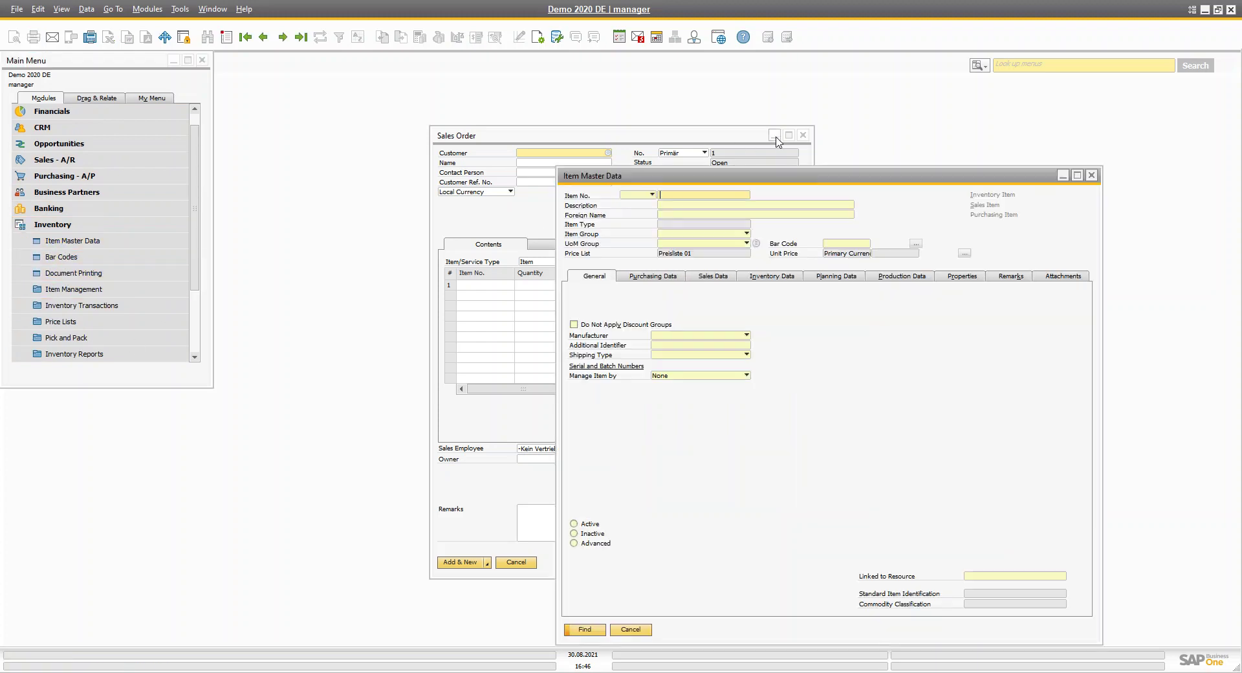
pyautogui.click(803, 135)
pyautogui.moveTo(727, 178); pyautogui.dragTo(495, 133)
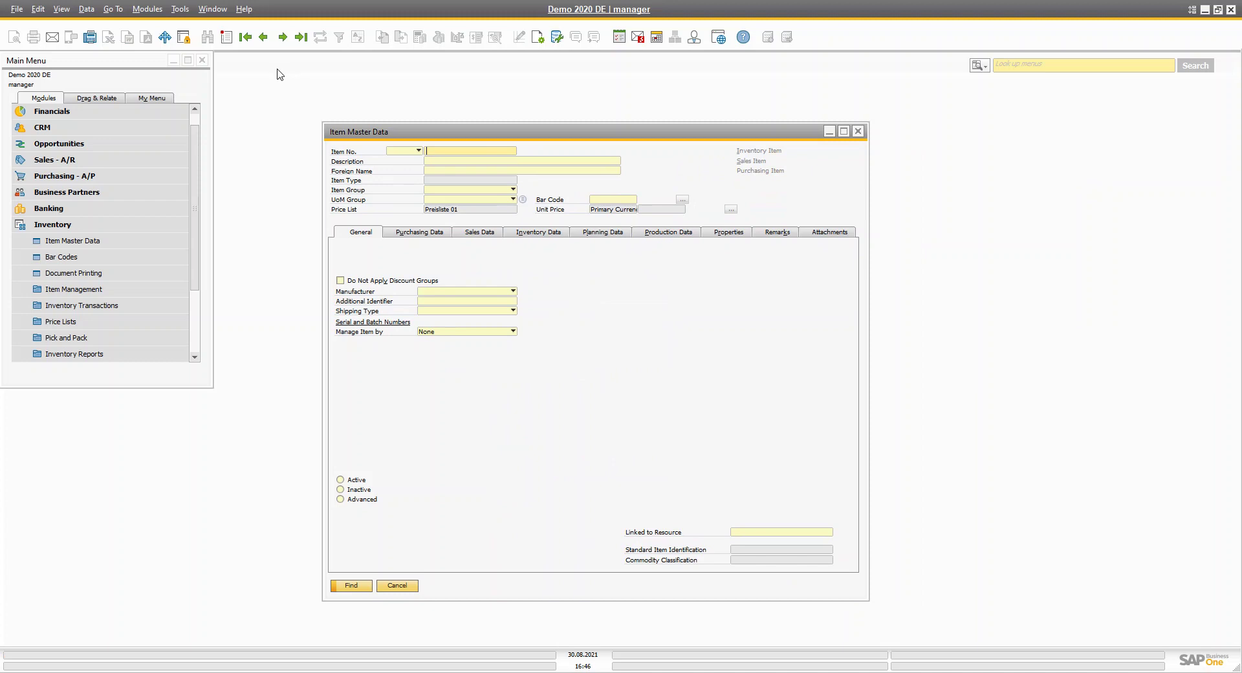
# - Open a new sales order and set its item/service type to Service
pyautogui.click(84, 159)
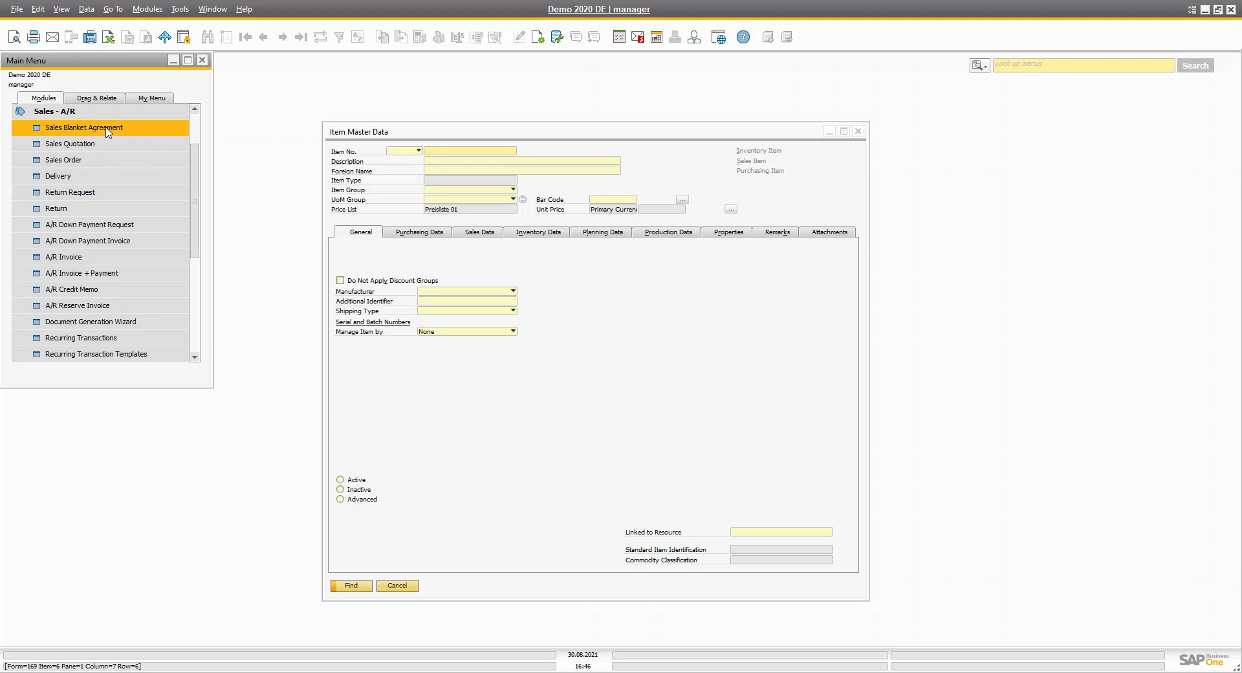
pyautogui.click(68, 161)
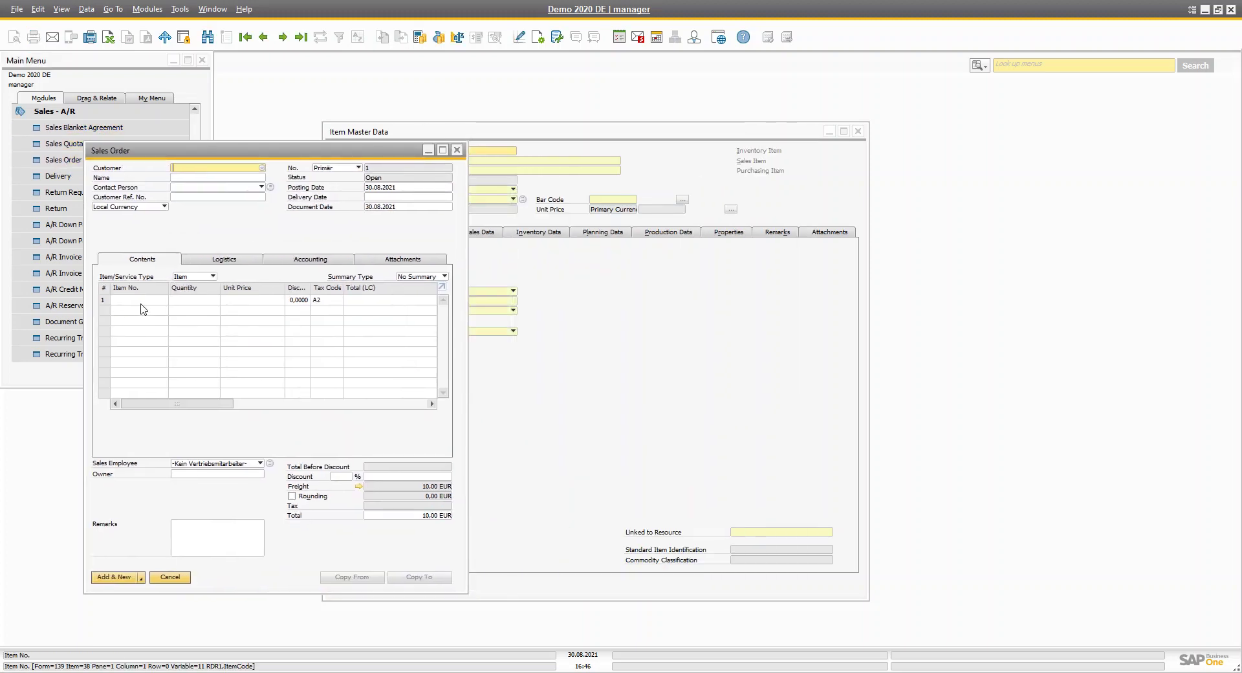
pyautogui.click(194, 276)
pyautogui.click(187, 293)
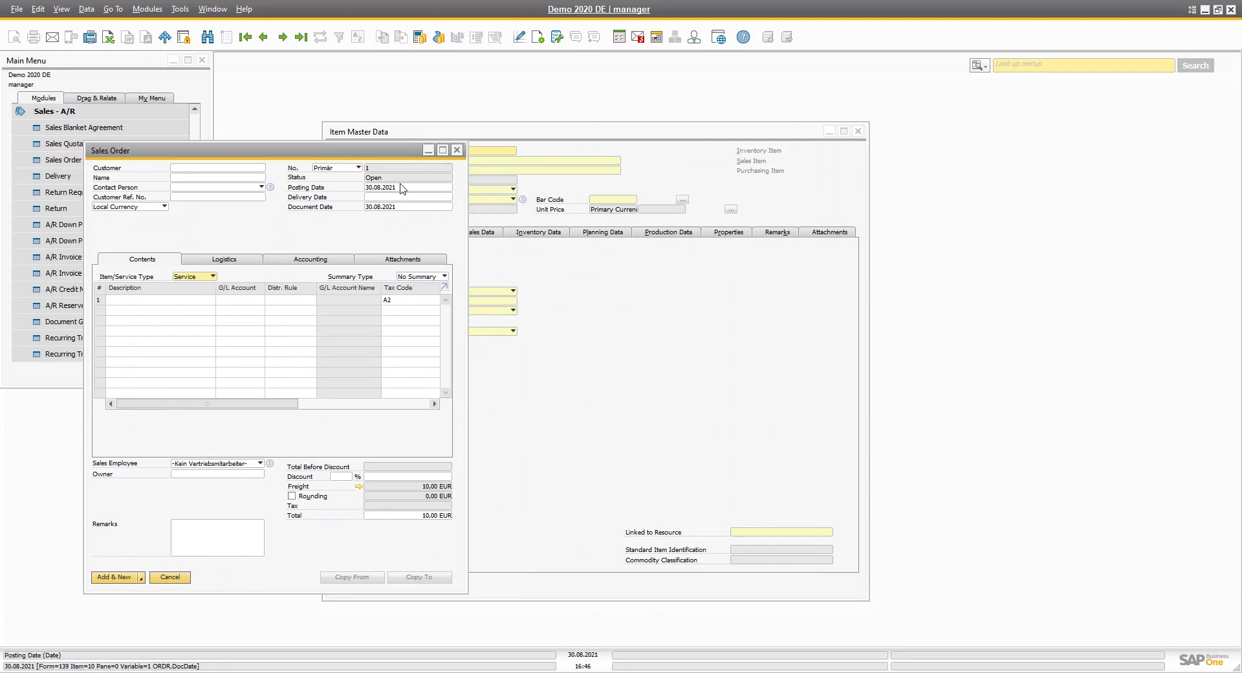
# - View a blank new-item record in Item Master Data beside the sales order, and close the item form
pyautogui.moveTo(528, 134); pyautogui.dragTo(726, 132)
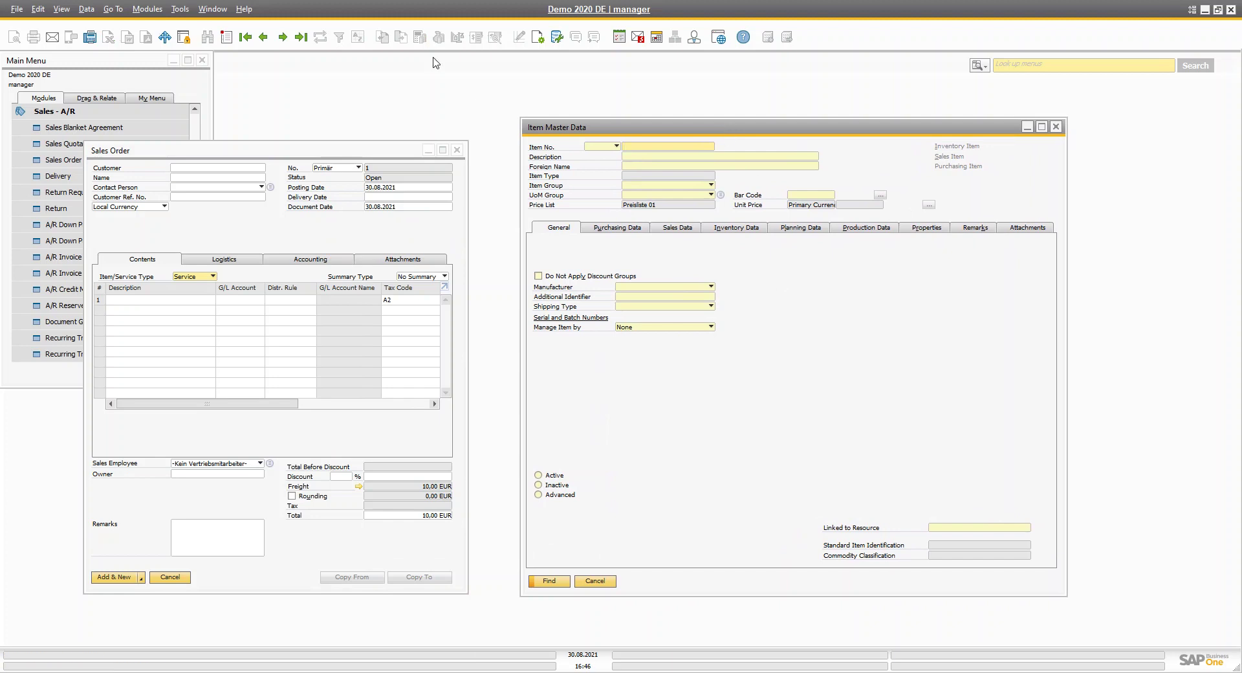
pyautogui.click(226, 37)
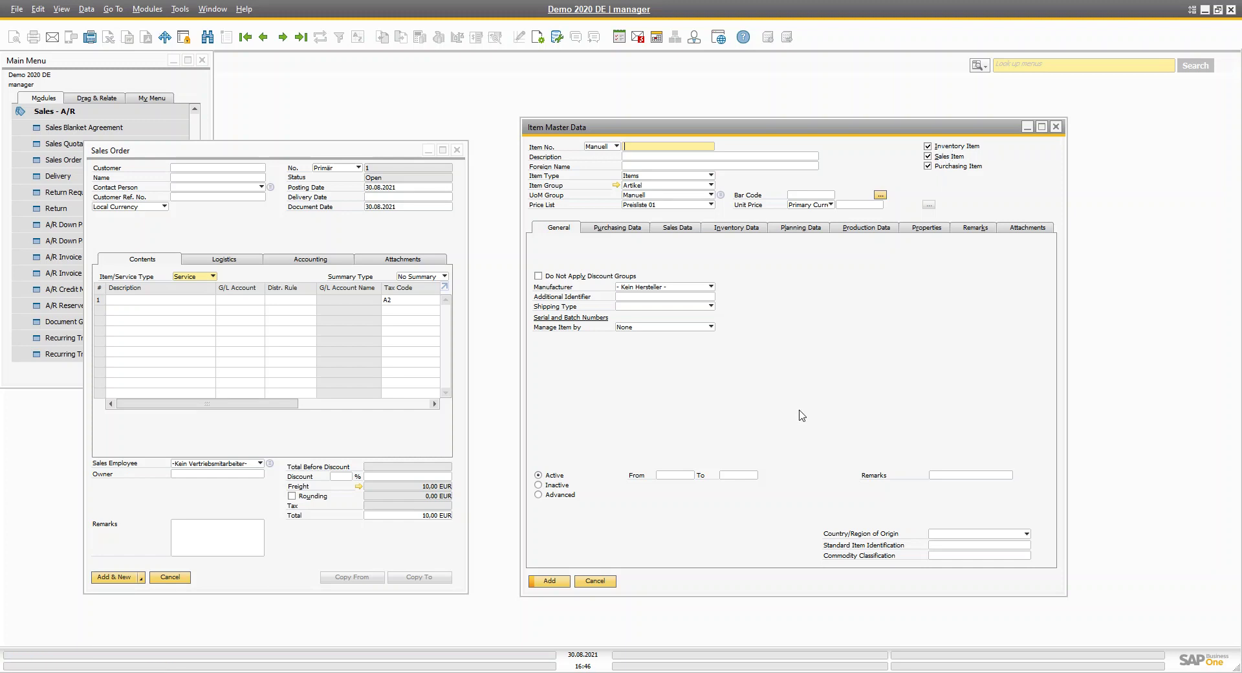
pyautogui.click(185, 229)
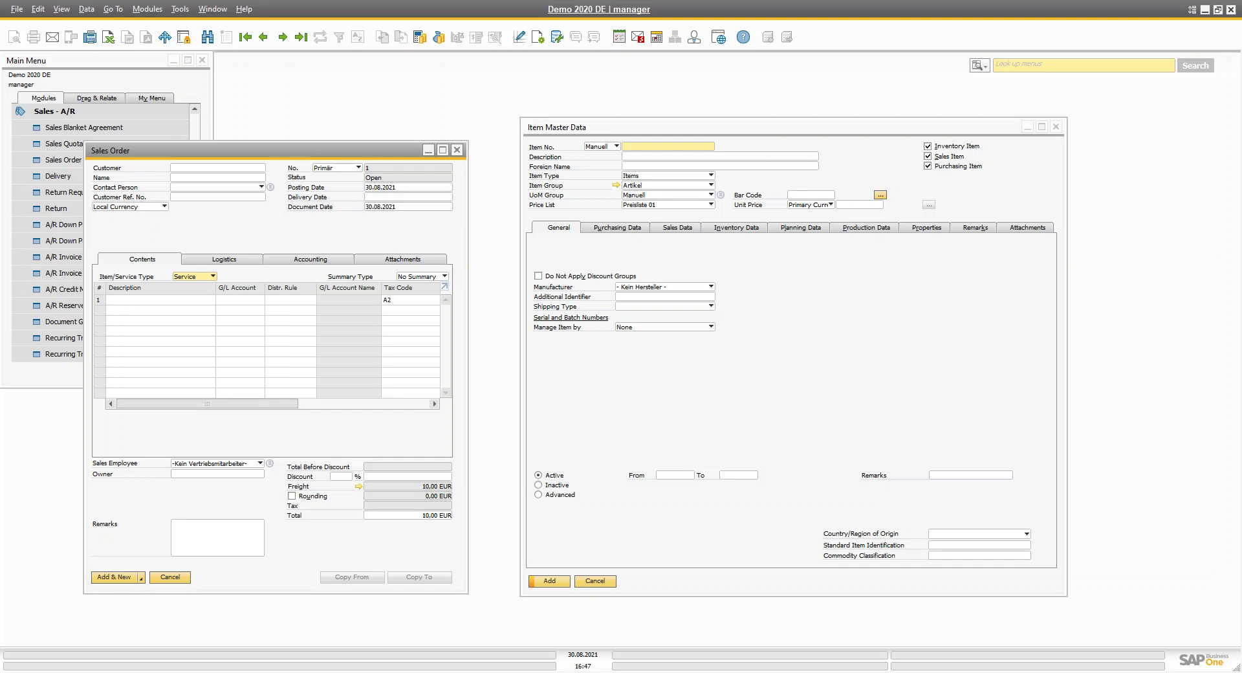
pyautogui.click(1055, 126)
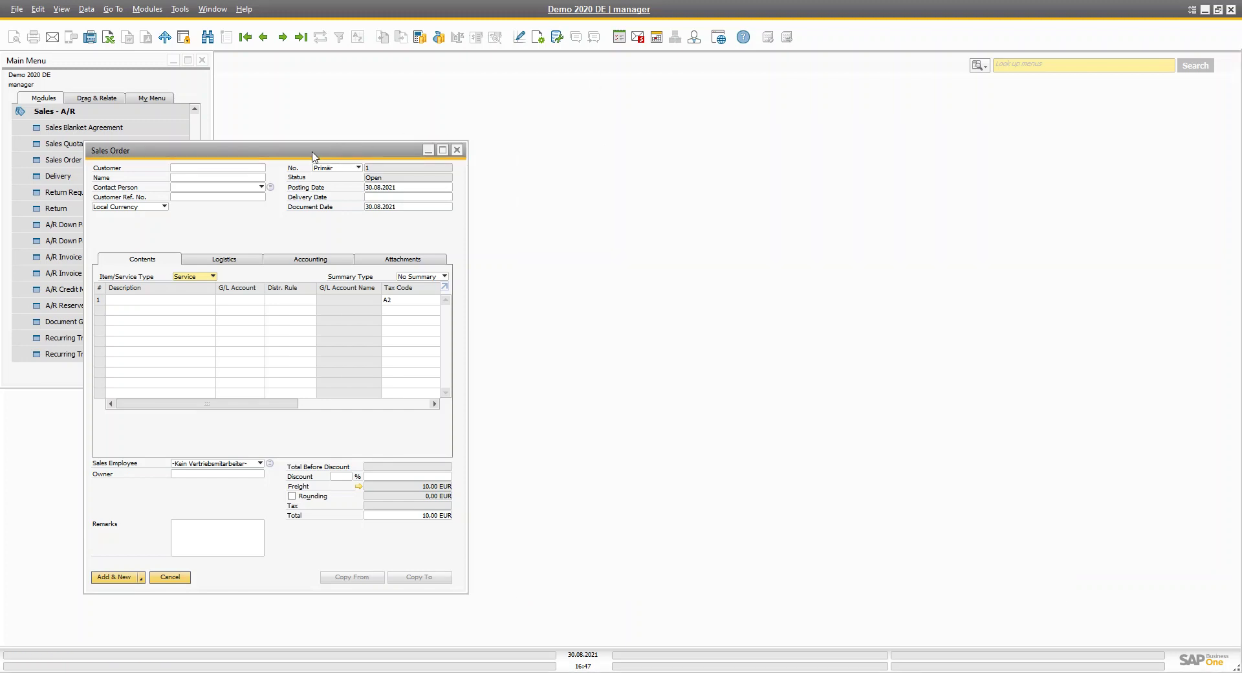
# - Select Ursulinengymnasium as the sales order's customer and set the item/service type to Item
pyautogui.moveTo(335, 150); pyautogui.dragTo(553, 145)
pyautogui.click(420, 166)
pyautogui.press('Tab')
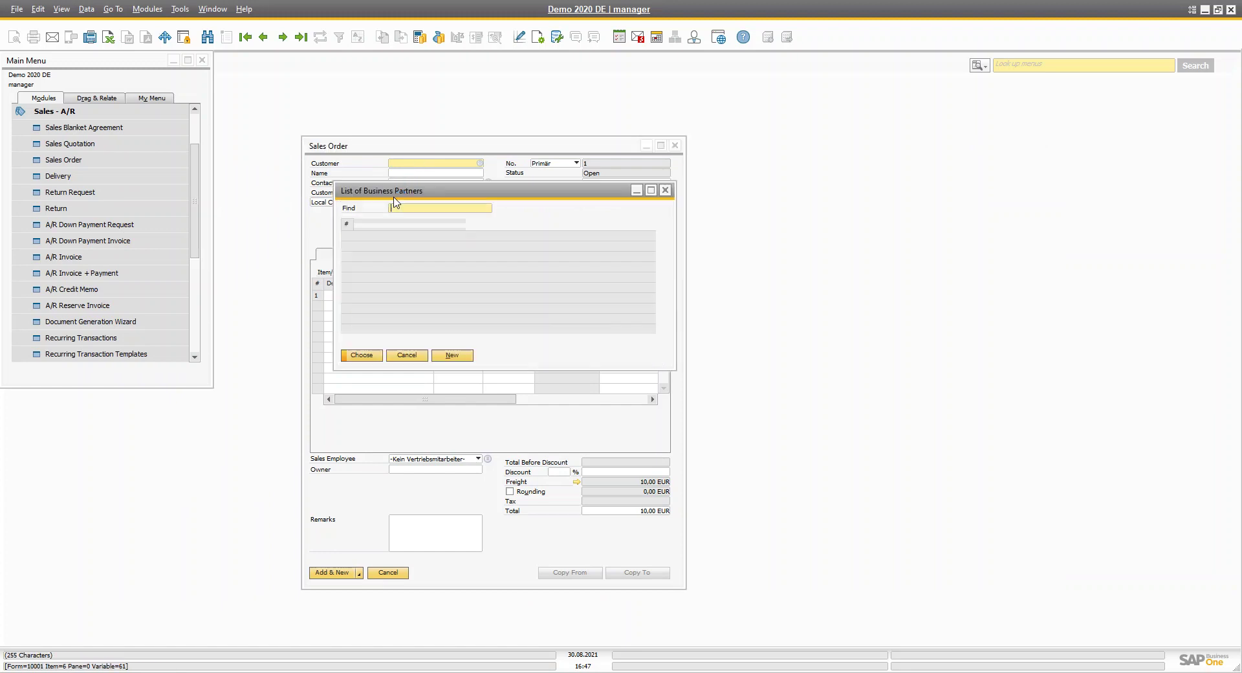
pyautogui.doubleClick(375, 238)
pyautogui.click(349, 295)
pyautogui.click(411, 272)
pyautogui.click(414, 283)
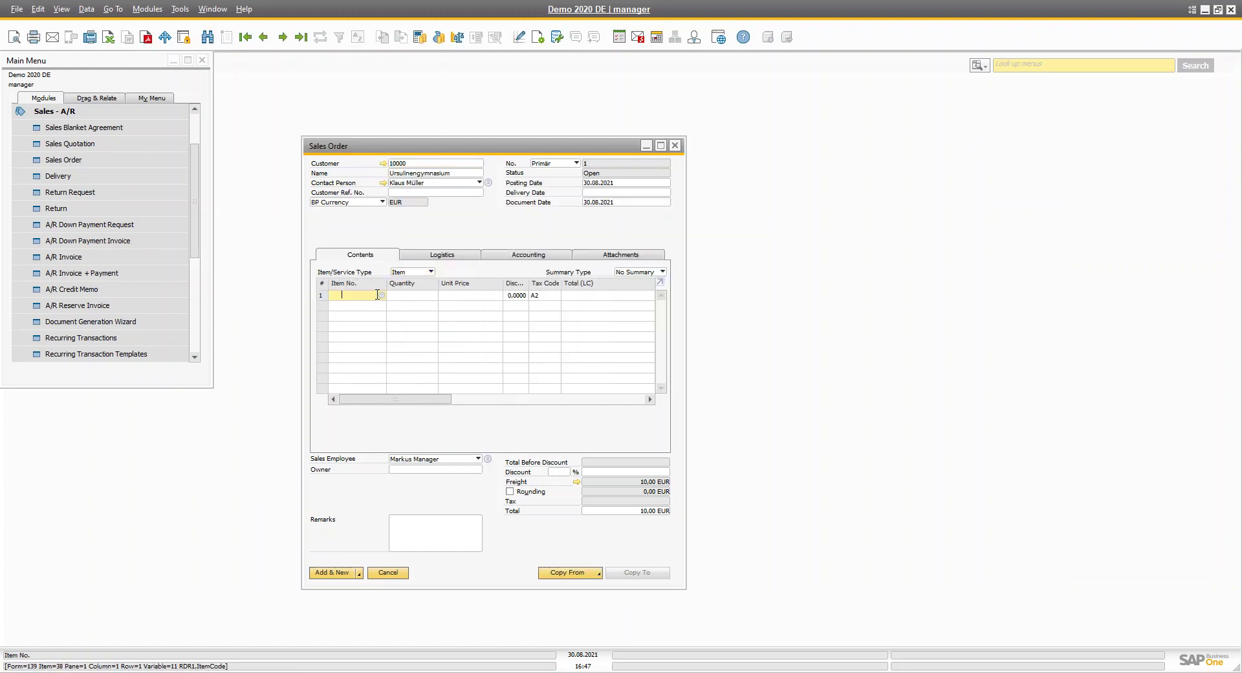
# - Add item 10000 to the first row of the sales order and check its quantity and unit price
pyautogui.click(379, 296)
pyautogui.press('Tab')
pyautogui.doubleClick(401, 241)
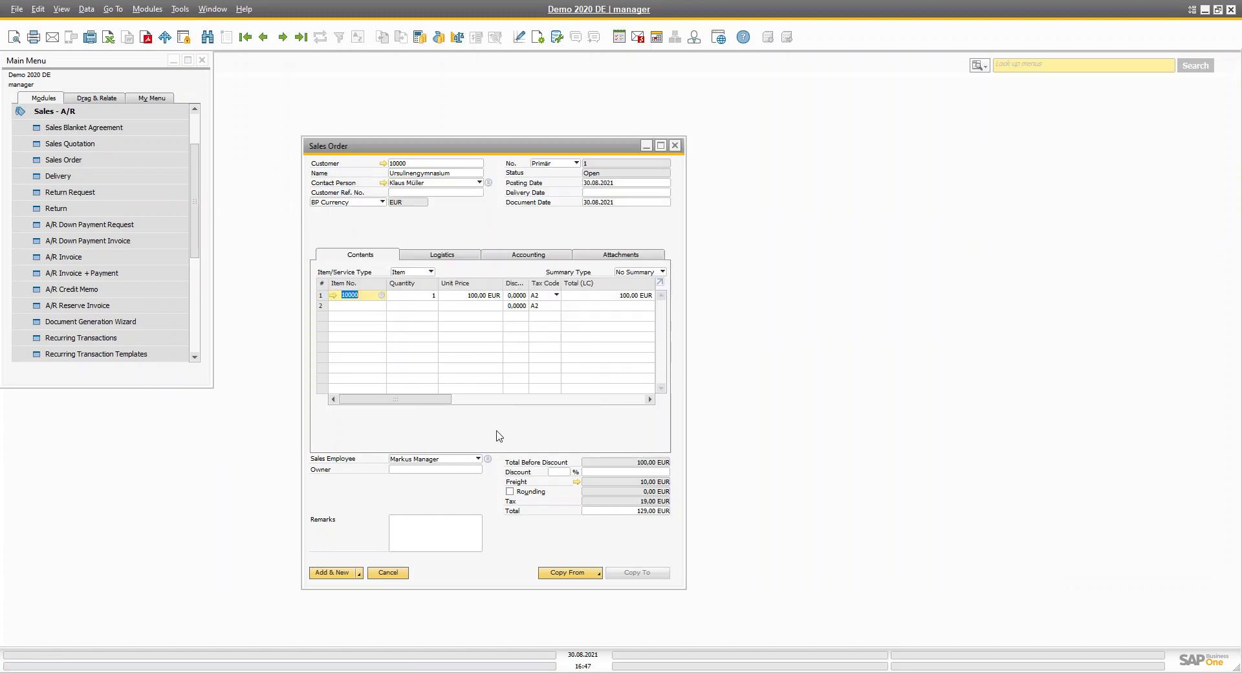
pyautogui.click(417, 296)
pyautogui.click(489, 297)
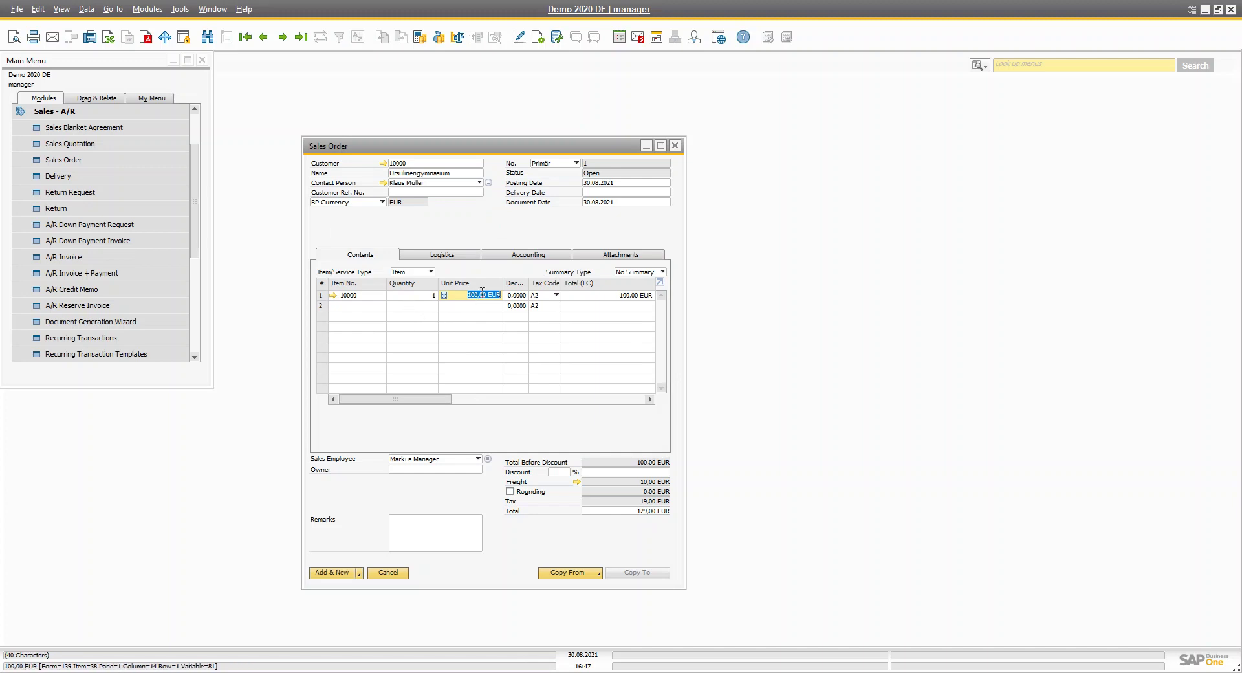
# - Open the master data of item 10000 from the order row and view its available price lists
pyautogui.click(79, 284)
pyautogui.click(334, 296)
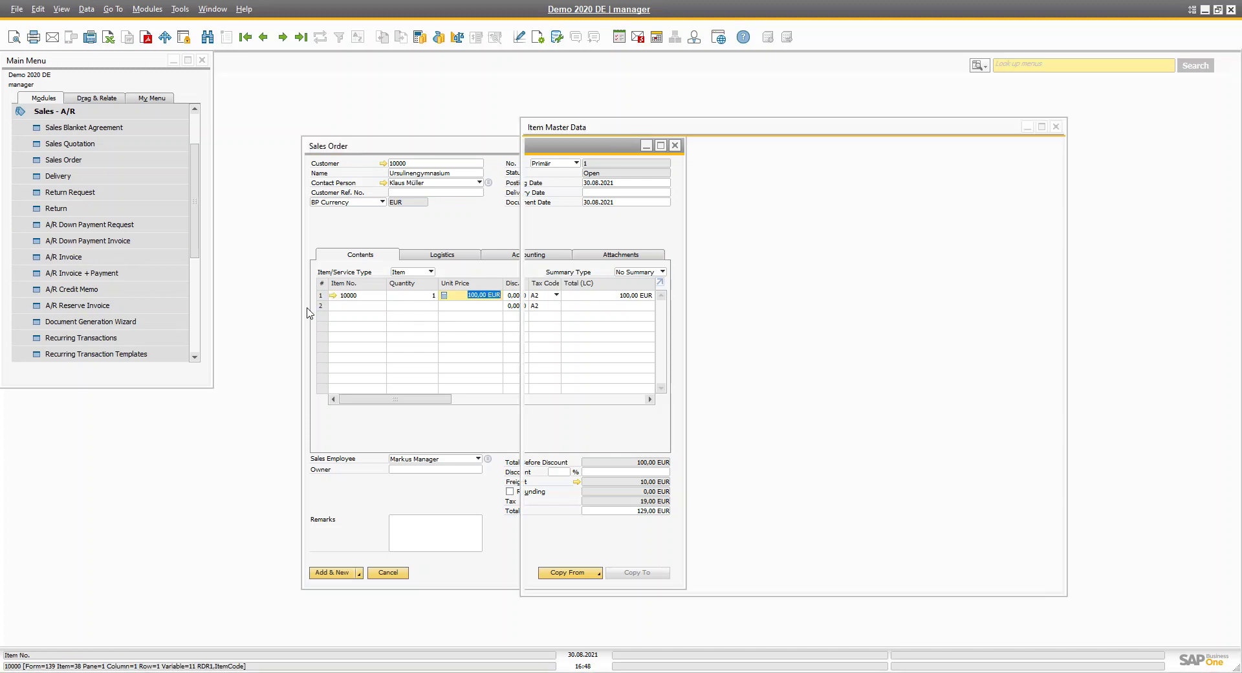
pyautogui.click(693, 205)
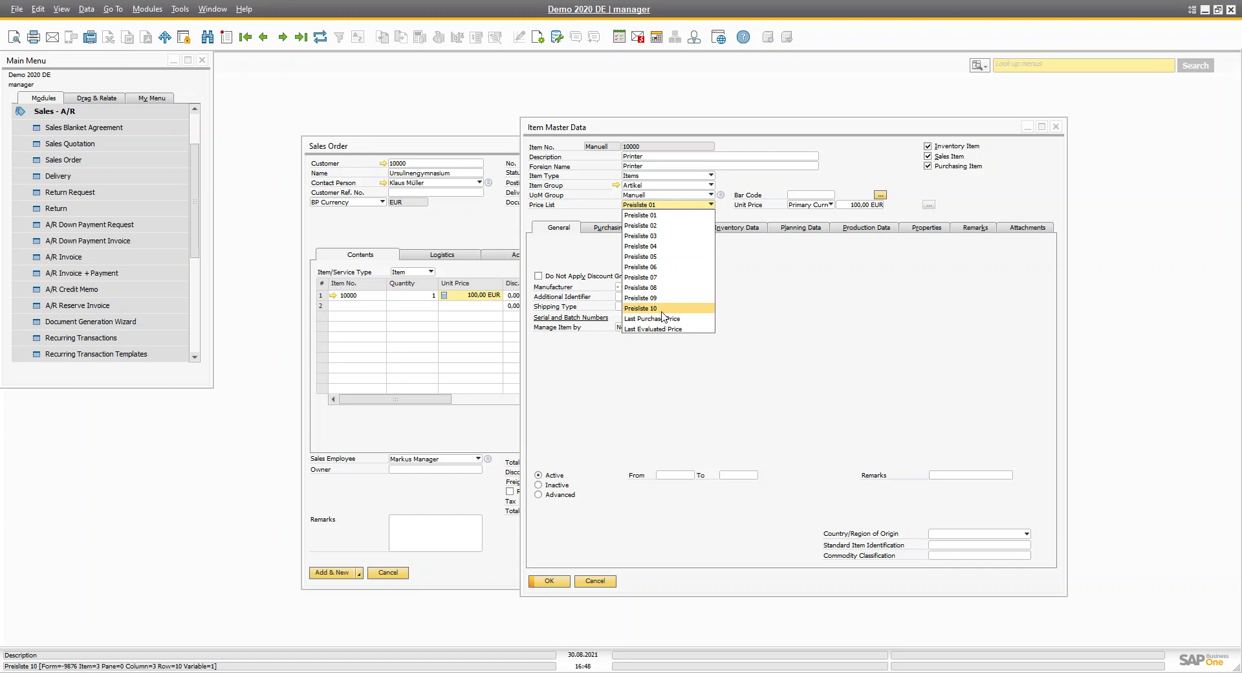
# - Open the customer's master data from the sales order and check the price list in its payment terms
pyautogui.click(392, 245)
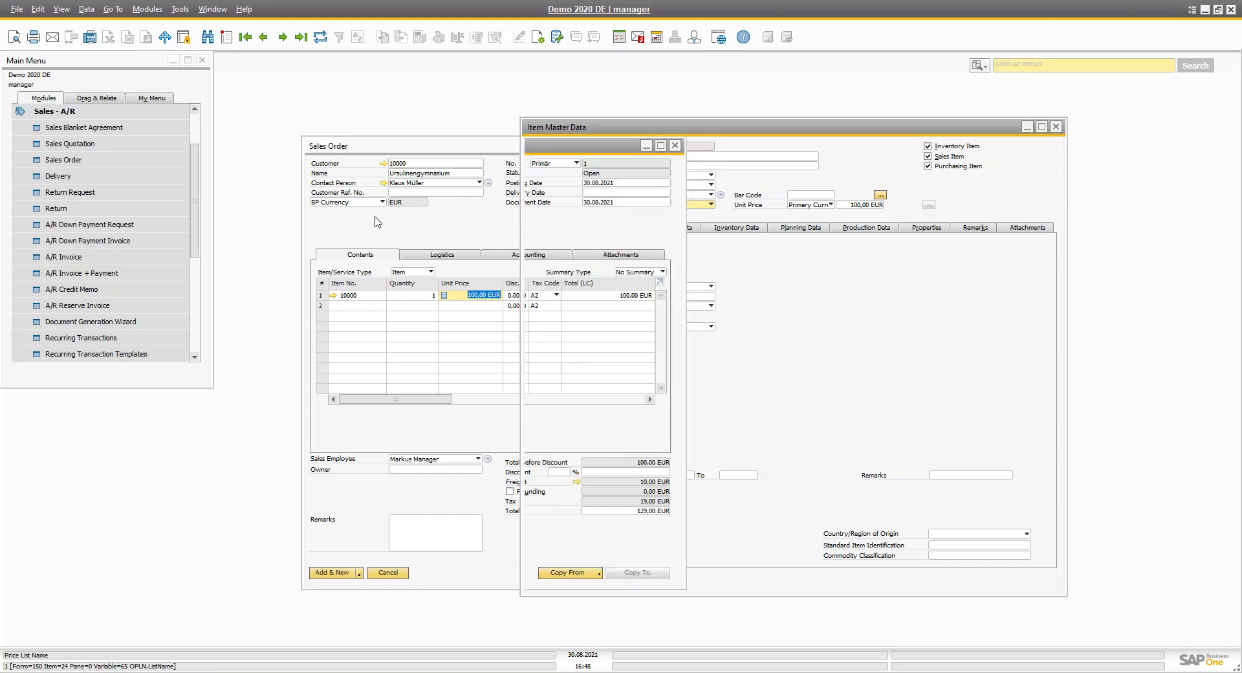
pyautogui.click(383, 163)
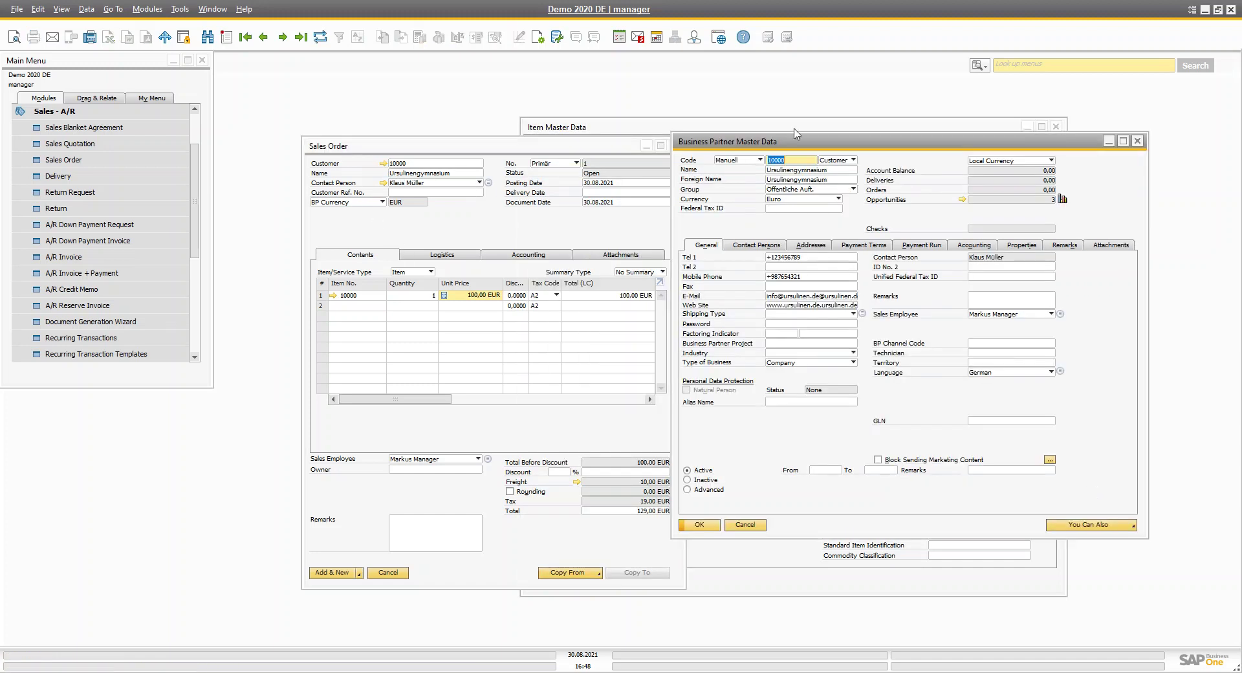
pyautogui.moveTo(785, 140); pyautogui.dragTo(407, 170)
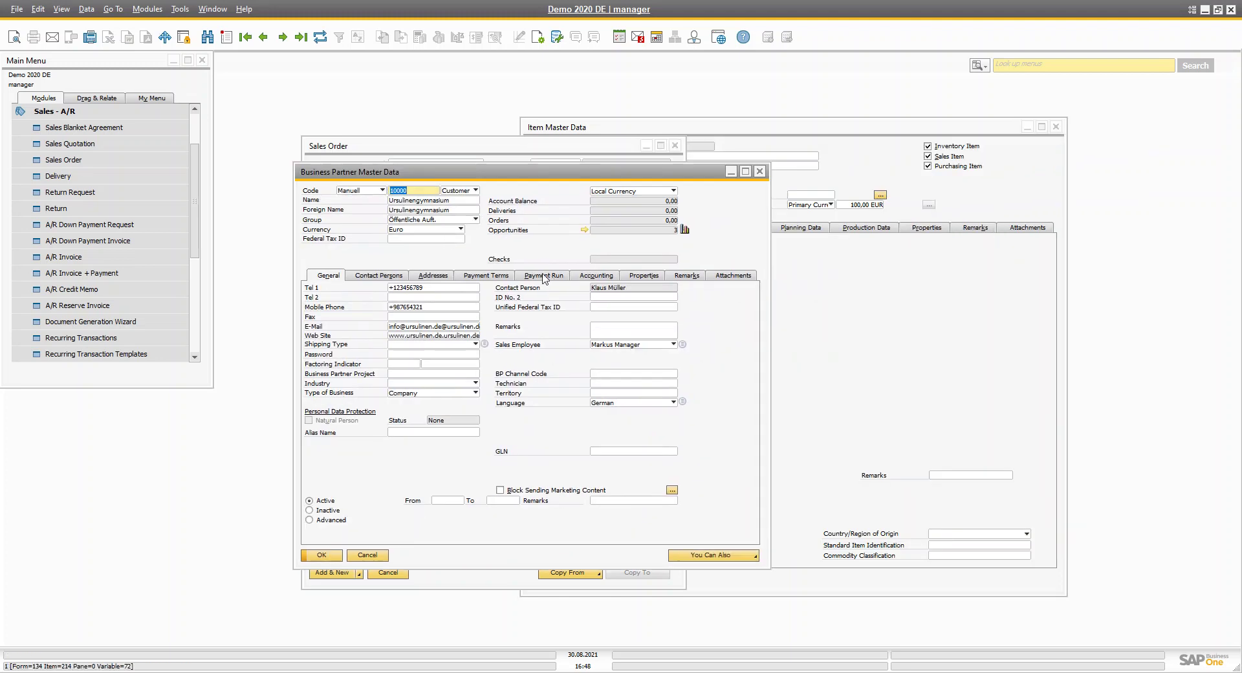
pyautogui.click(486, 275)
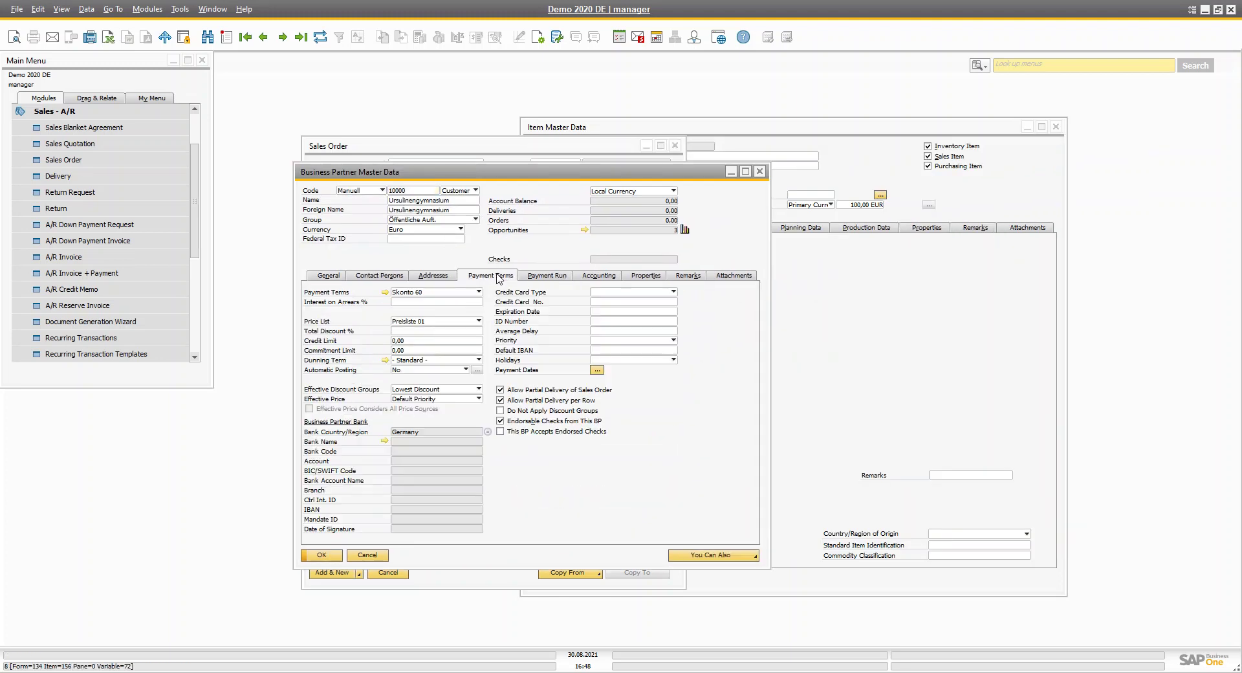
pyautogui.click(417, 324)
# - Arrange the business partner and item master data forms side by side to compare their price lists
pyautogui.click(444, 174)
pyautogui.moveTo(444, 174); pyautogui.dragTo(293, 188)
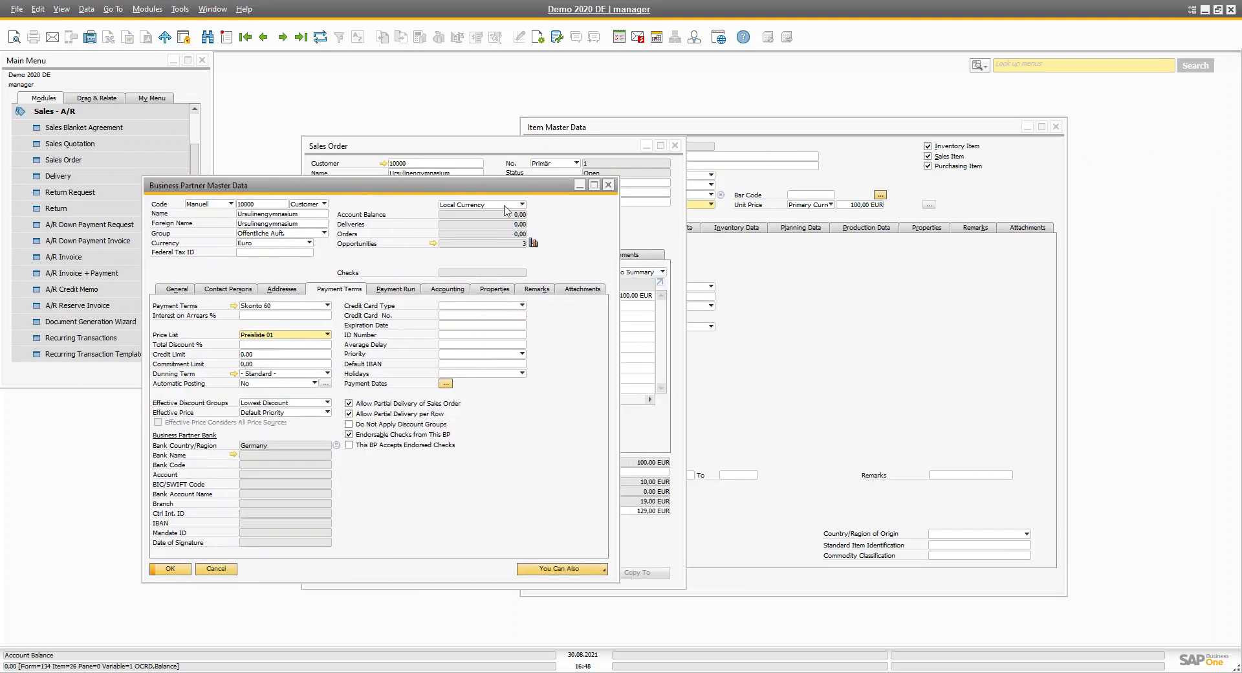
pyautogui.click(744, 127)
pyautogui.moveTo(749, 128); pyautogui.dragTo(894, 131)
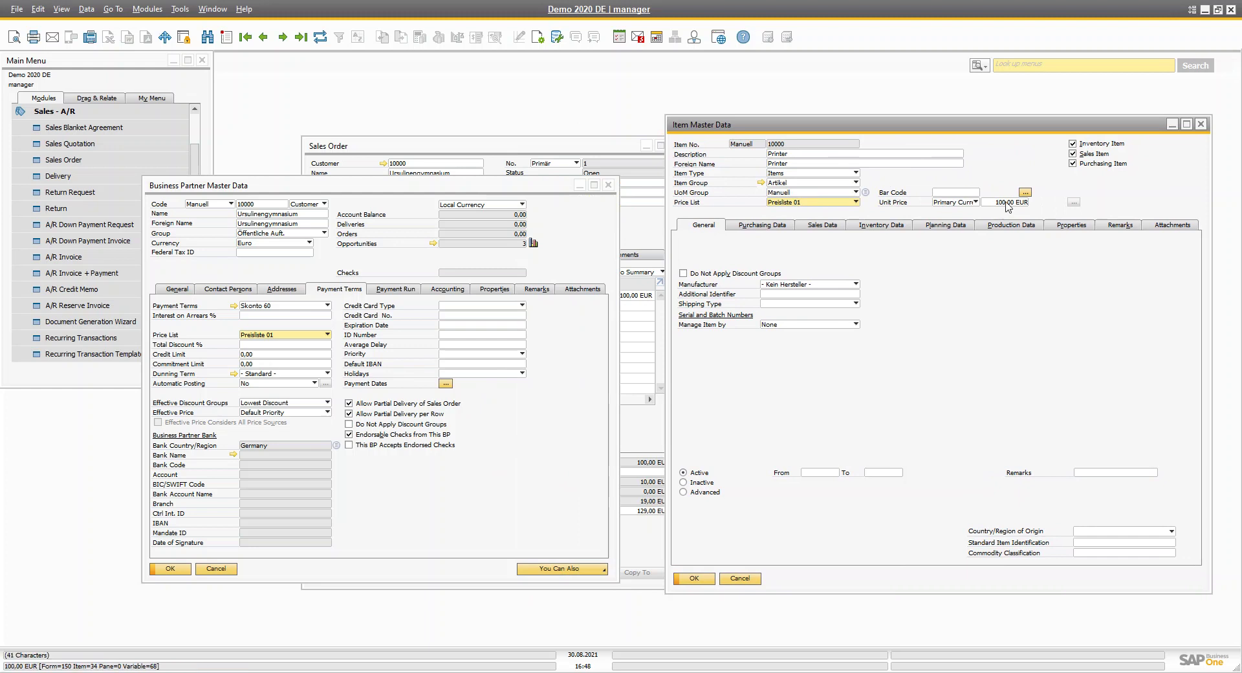
pyautogui.click(592, 479)
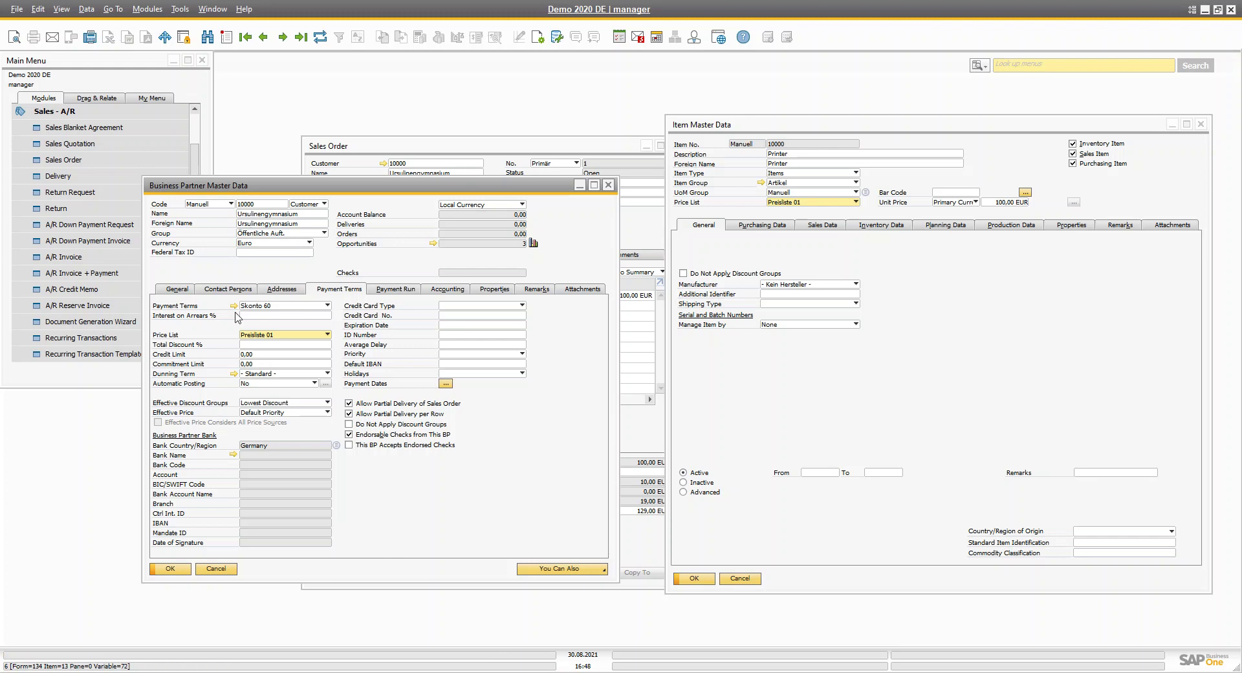
# - Review the customer, item number and unit price of the first row in the sales order
pyautogui.click(418, 167)
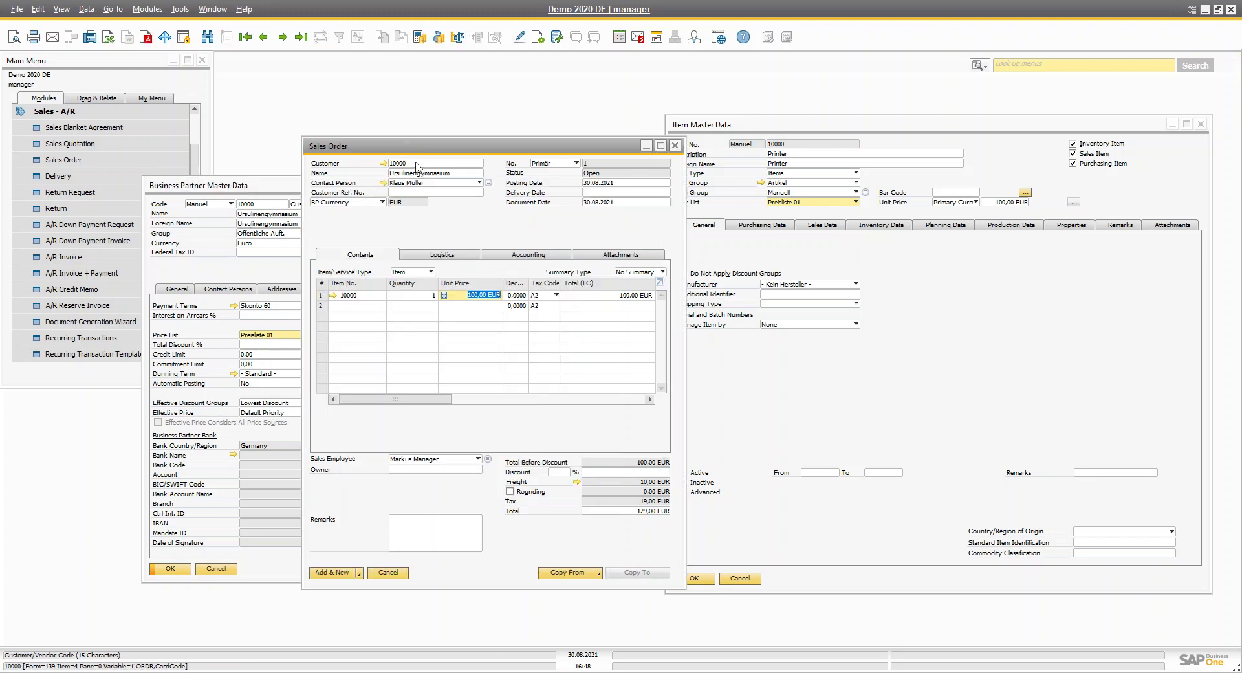
pyautogui.click(368, 296)
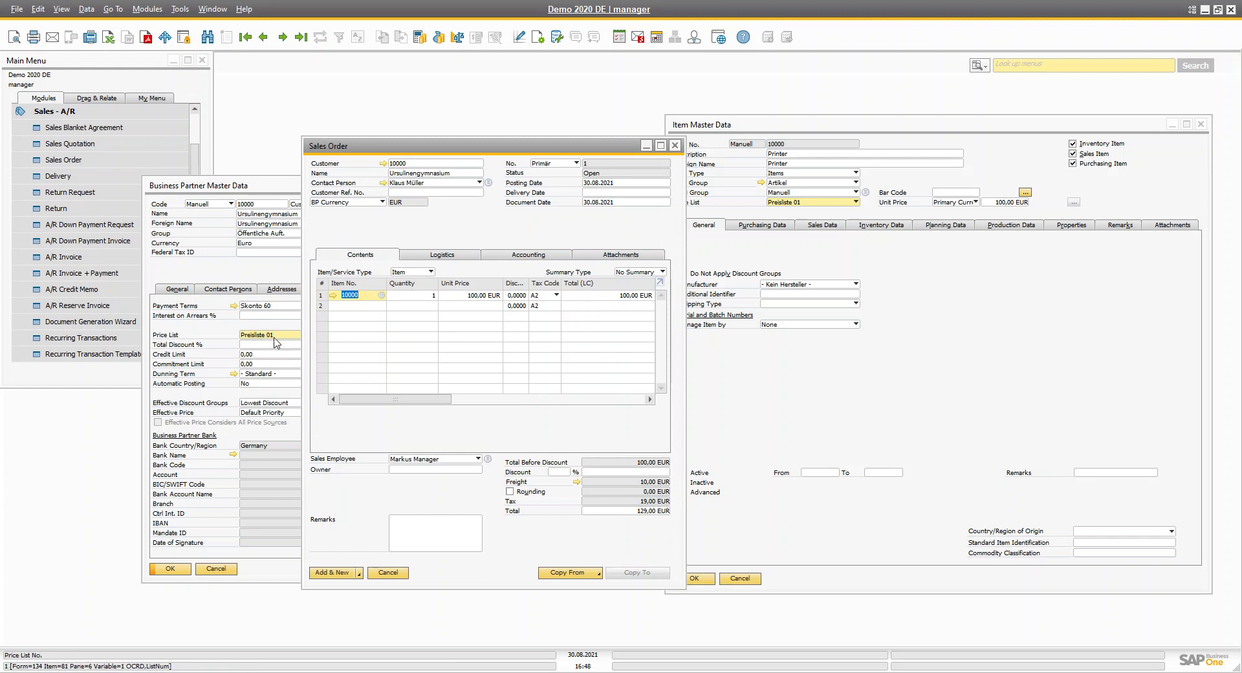
pyautogui.click(479, 292)
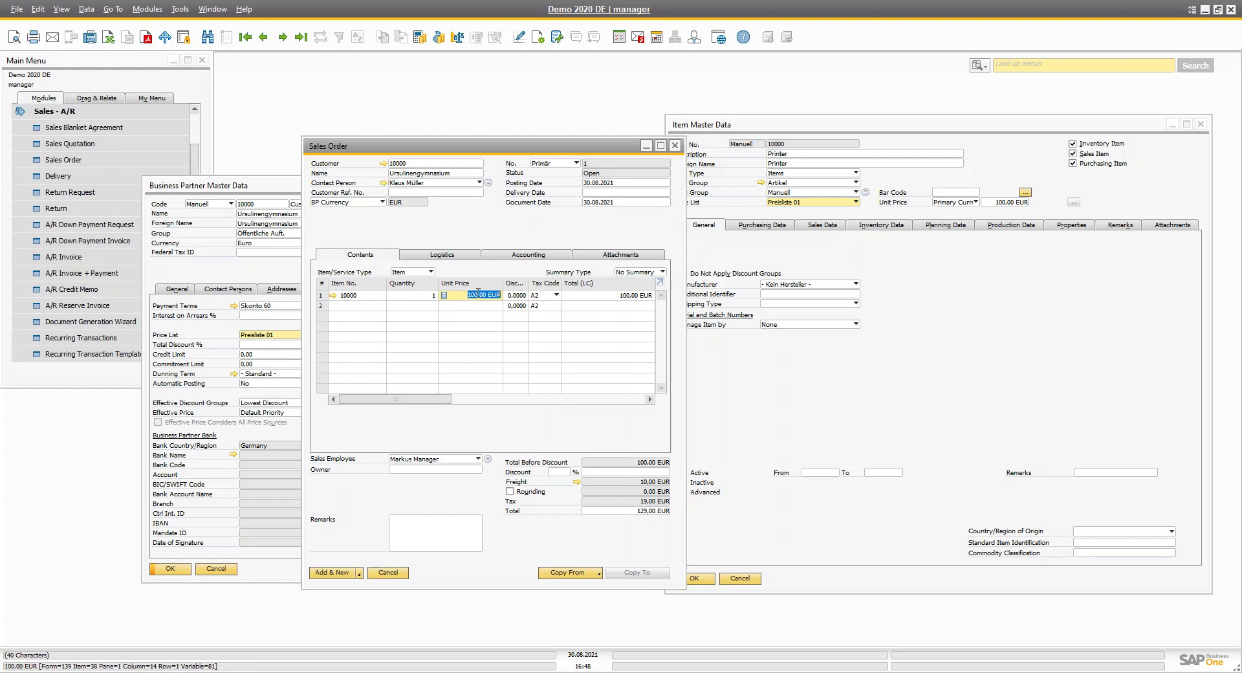
# - Set item 10000's unit price in Preisliste 02 to 80 EUR and save the item master data
pyautogui.click(855, 201)
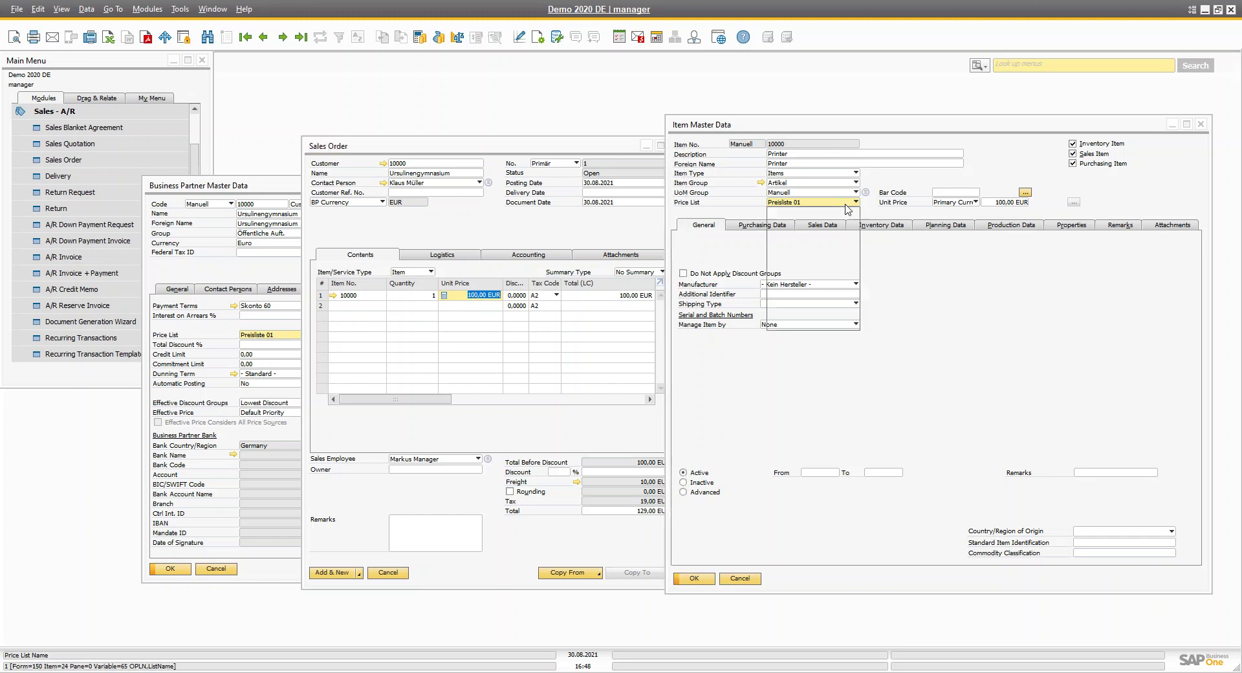
pyautogui.click(820, 216)
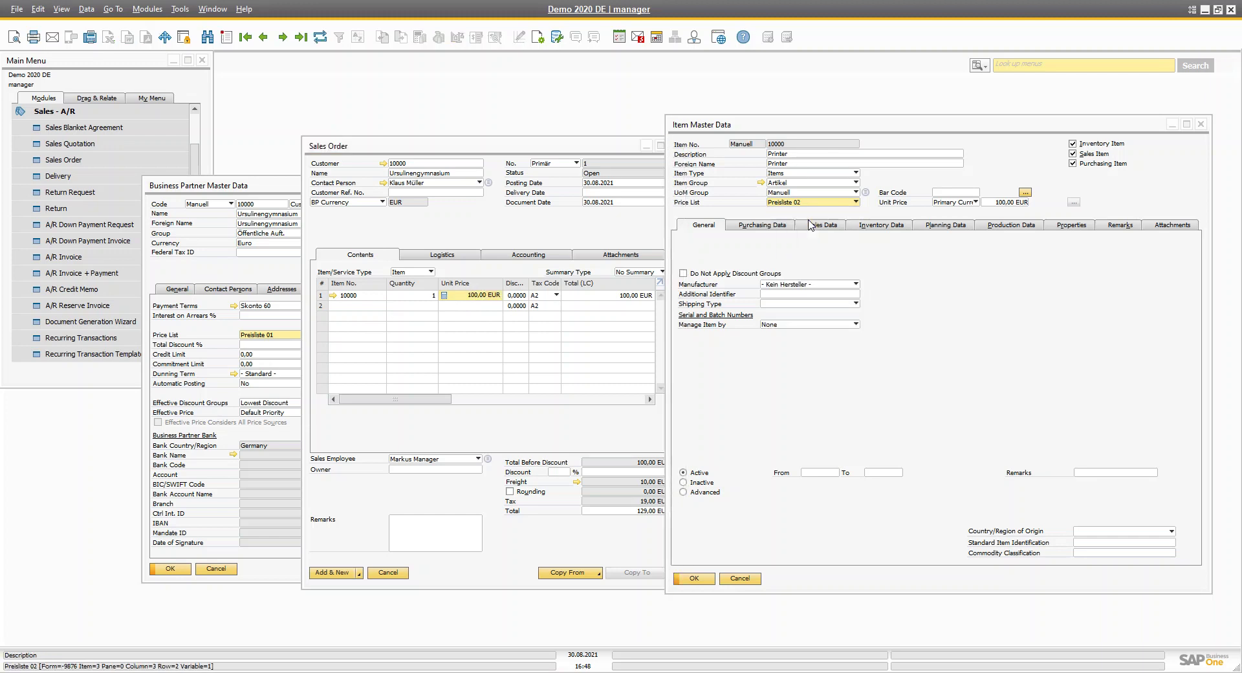
pyautogui.click(1008, 203)
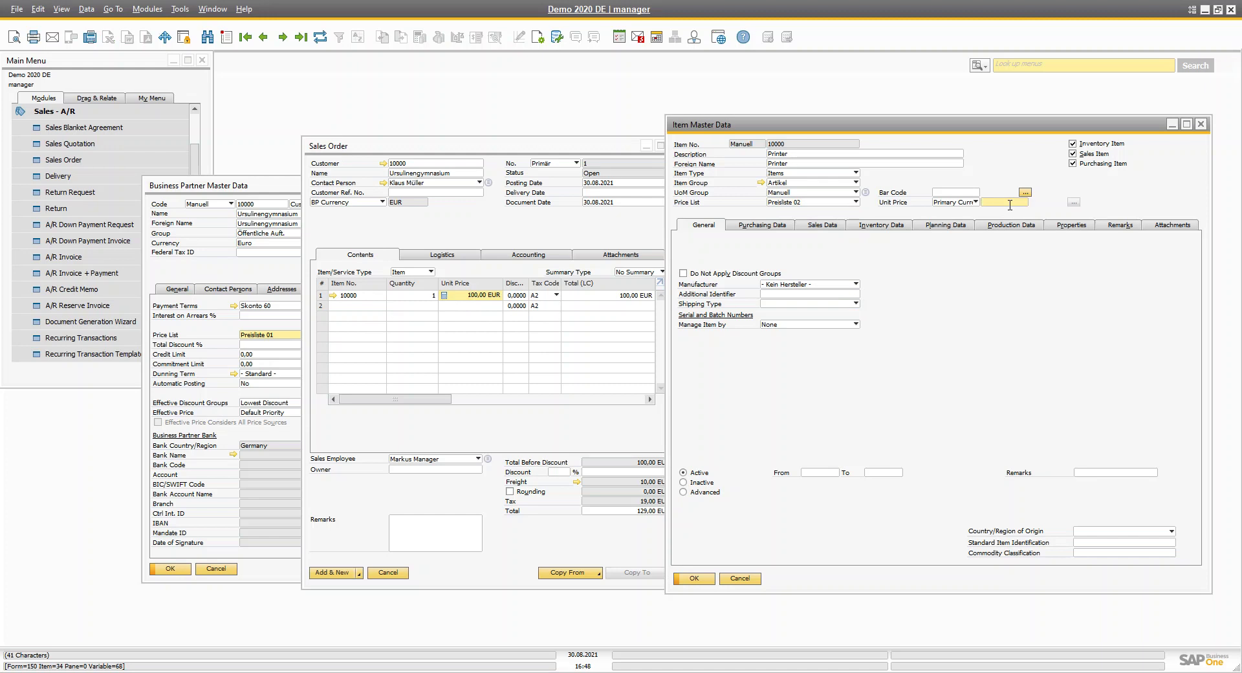
pyautogui.write('80')
pyautogui.press('Tab')
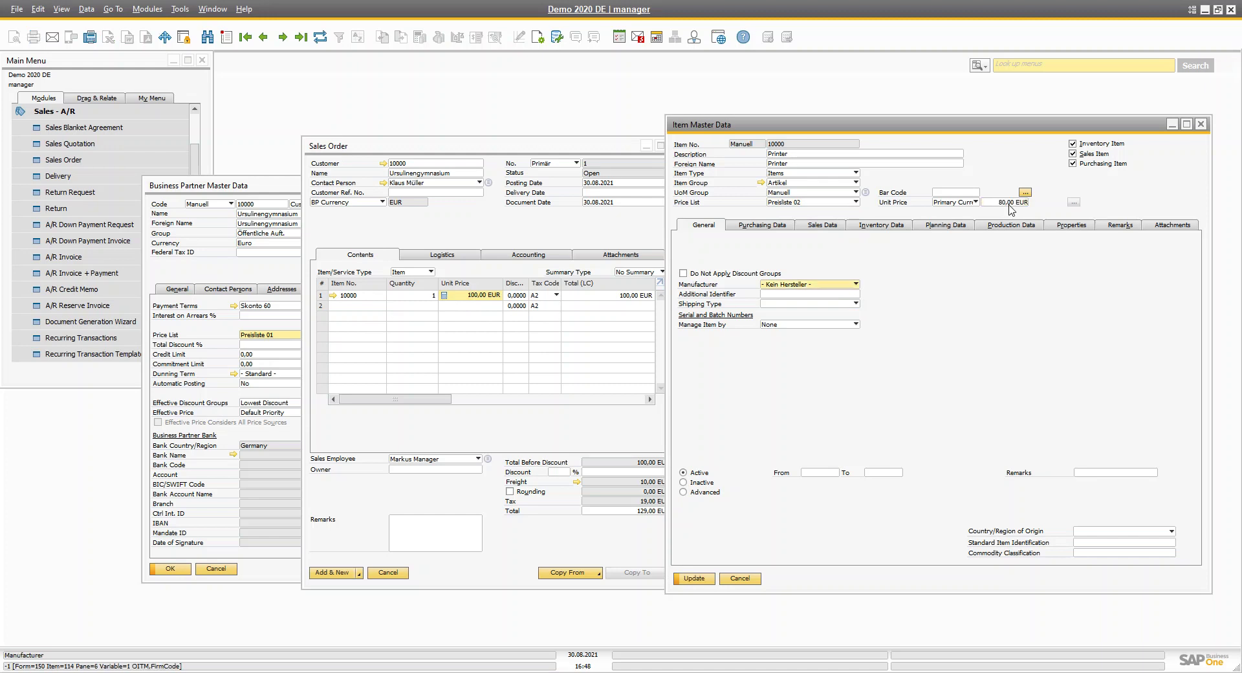
pyautogui.press('Return')
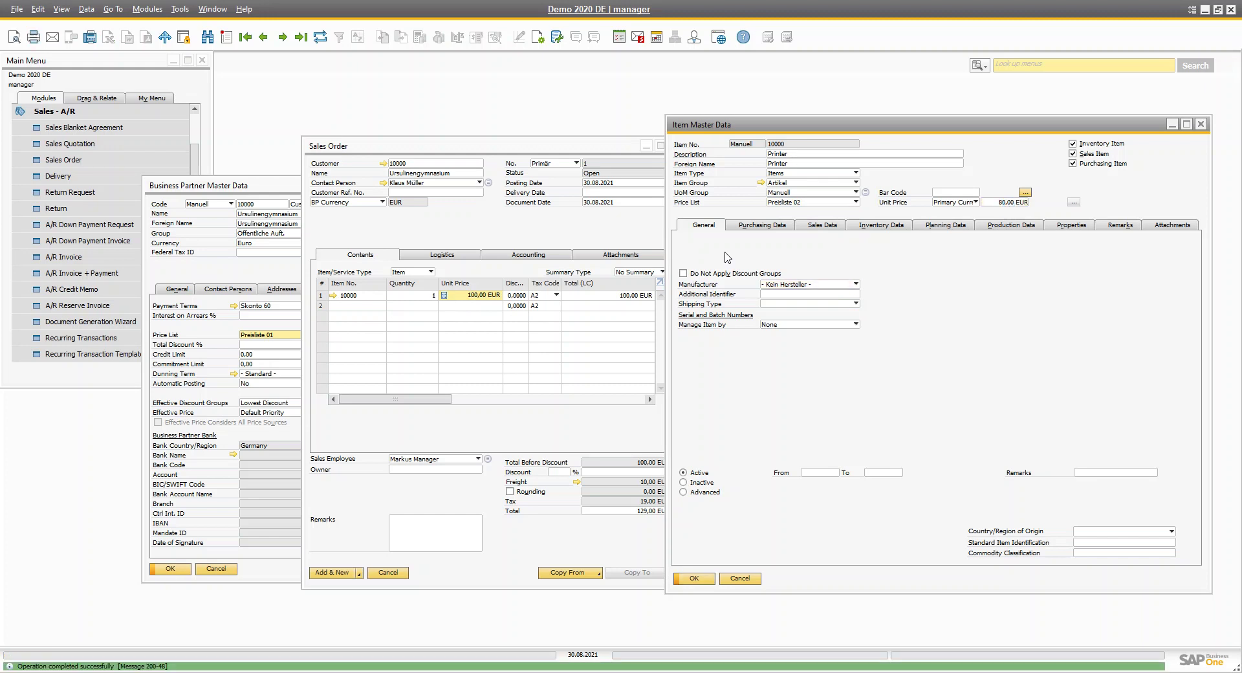
# - Change the customer's price list to Preisliste 02 in the payment terms and save the business partner
pyautogui.click(267, 341)
pyautogui.click(299, 336)
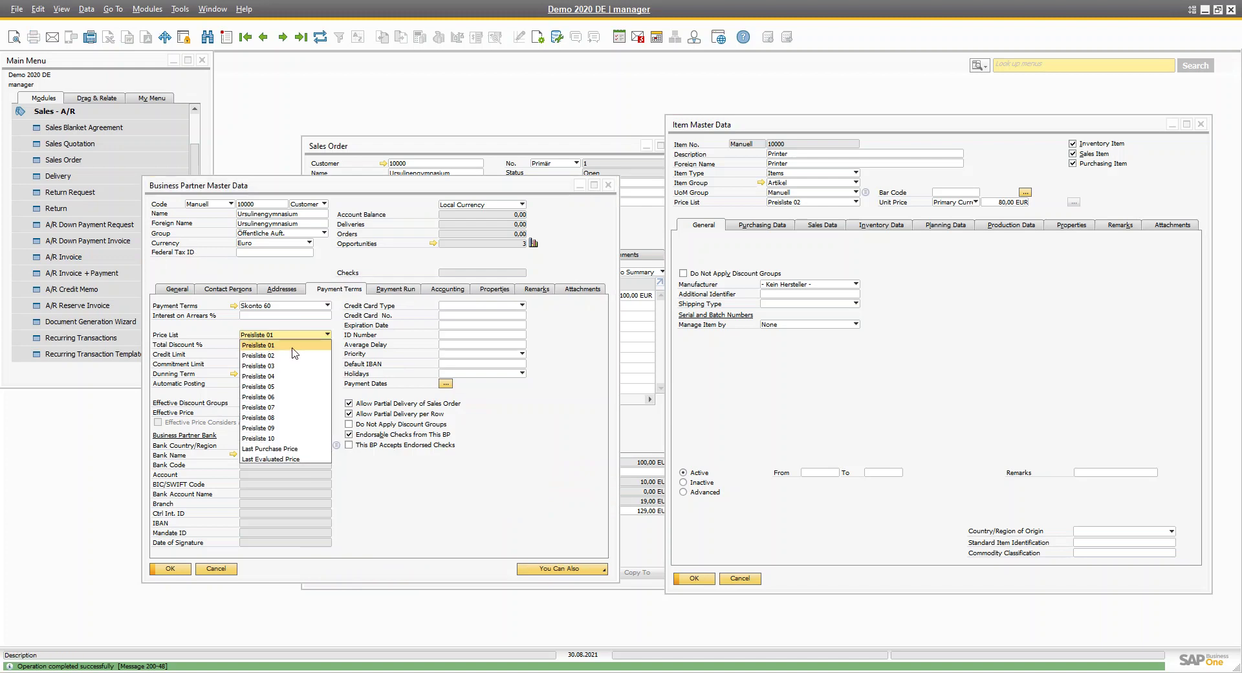
pyautogui.click(279, 355)
pyautogui.click(172, 568)
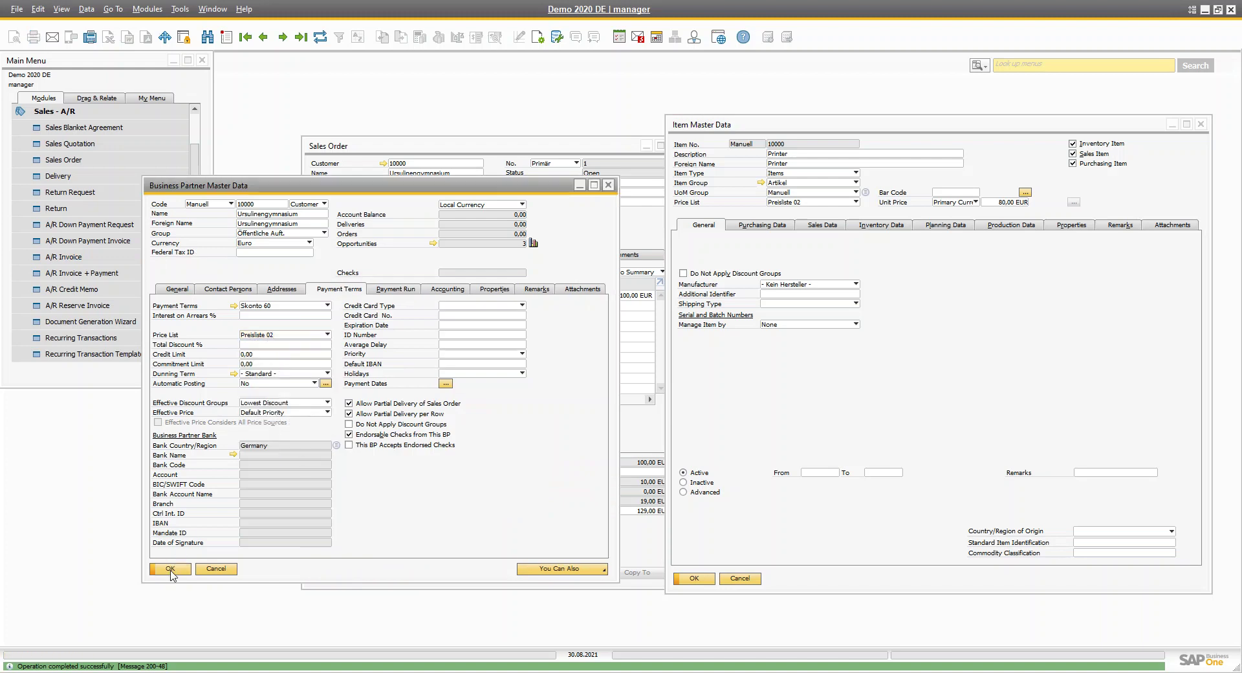
# - Discard the current sales order without saving and start a new one for the customer Ursulinengymnasium
pyautogui.click(442, 141)
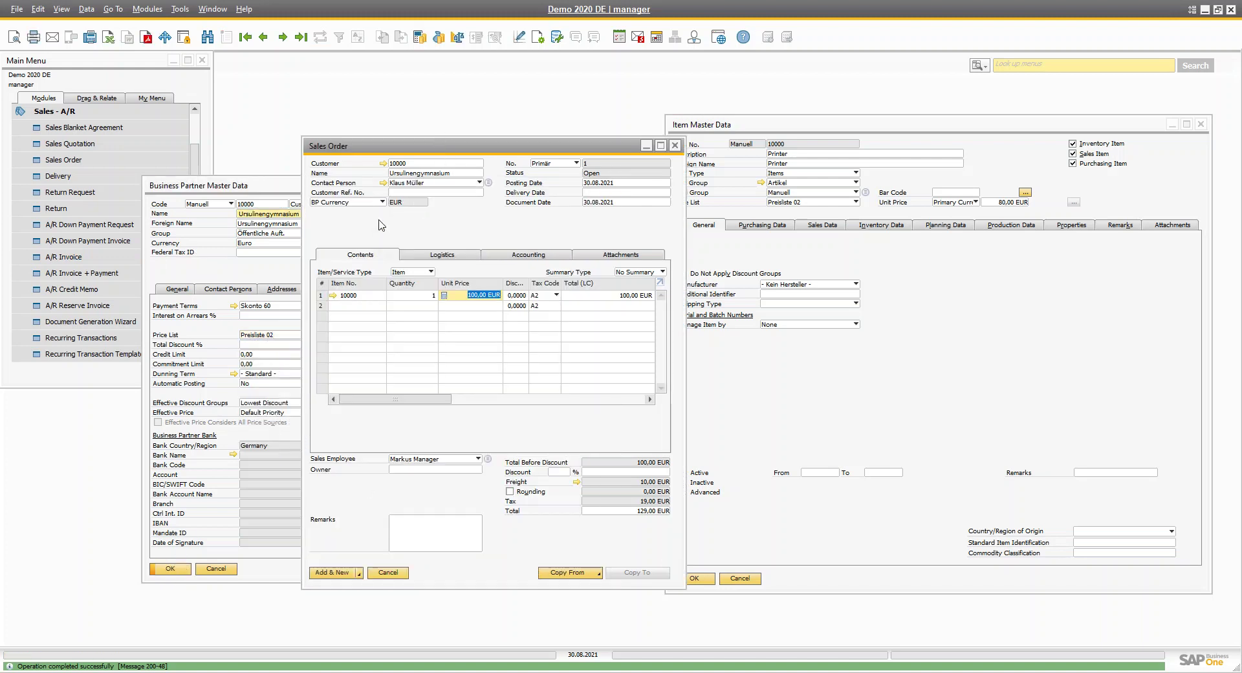
pyautogui.click(674, 145)
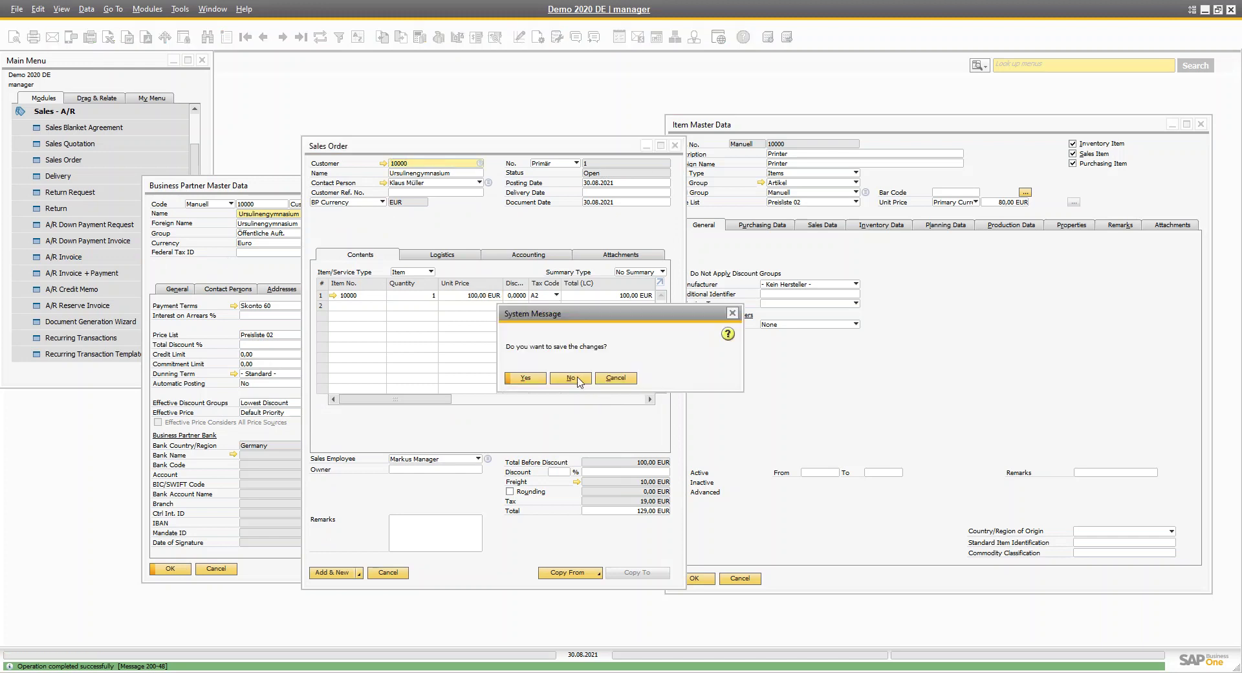
pyautogui.click(578, 377)
pyautogui.click(71, 159)
pyautogui.press('Tab')
pyautogui.doubleClick(388, 236)
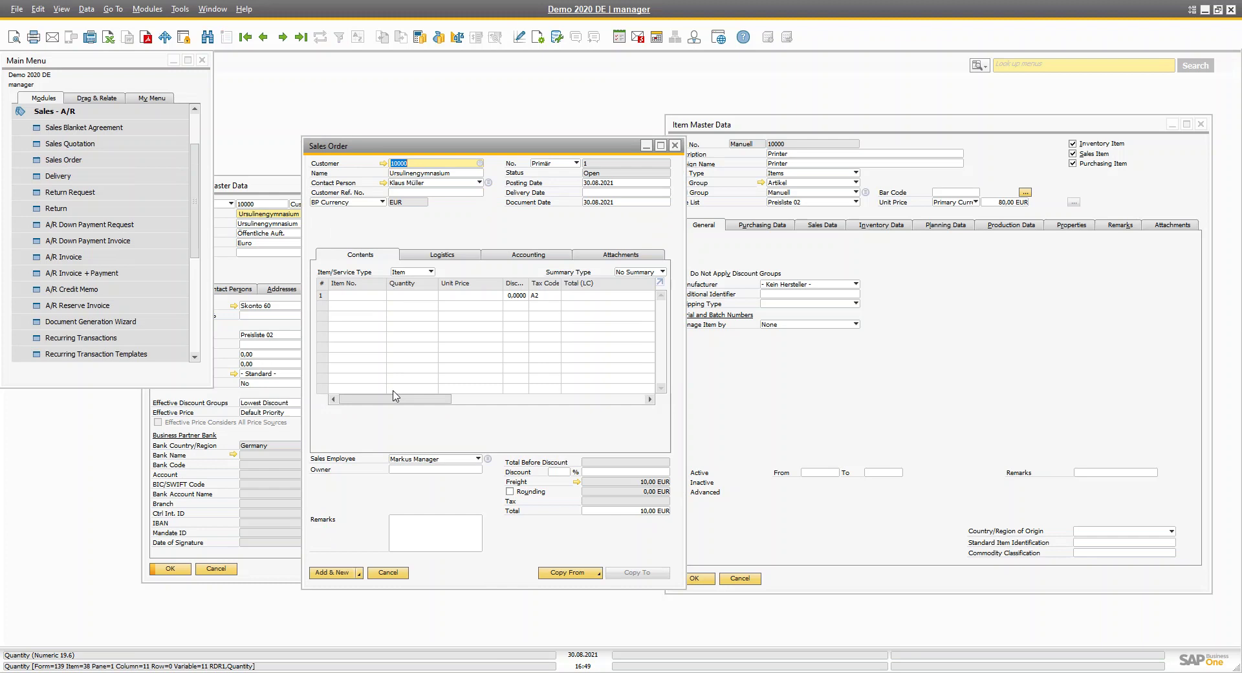
# - Add item 10000 to the first row of the new sales order and check its unit price
pyautogui.click(355, 297)
pyautogui.press('Tab')
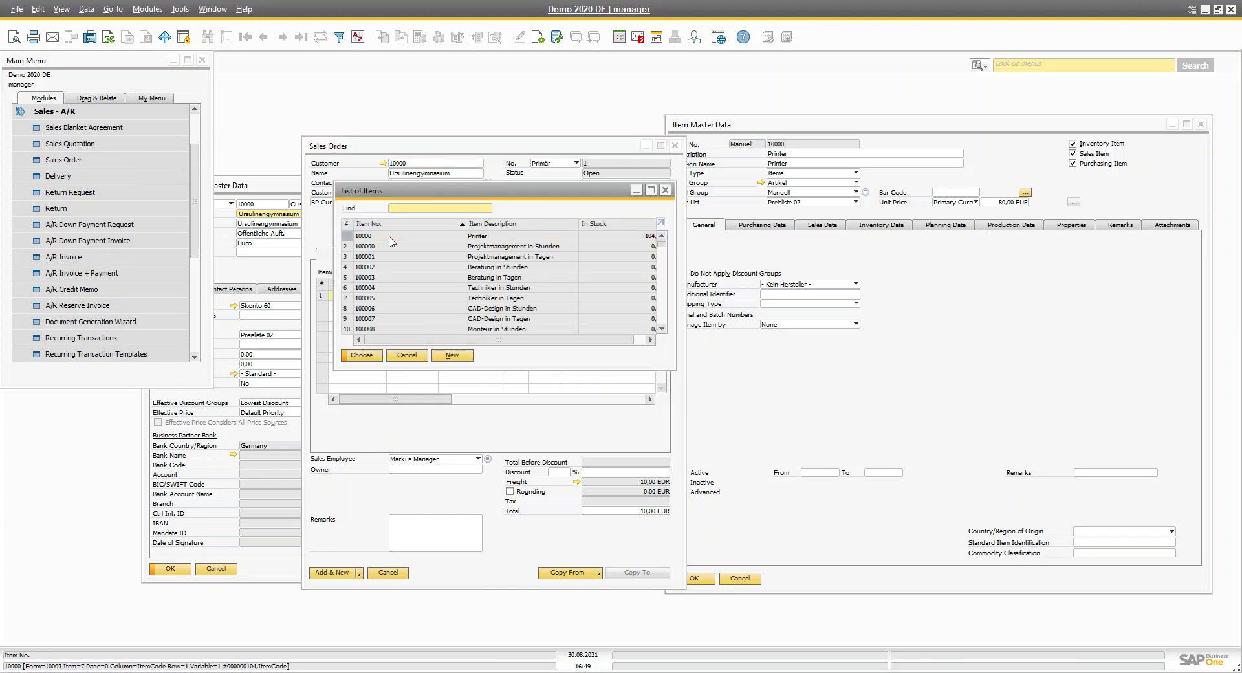
pyautogui.doubleClick(388, 238)
pyautogui.click(478, 294)
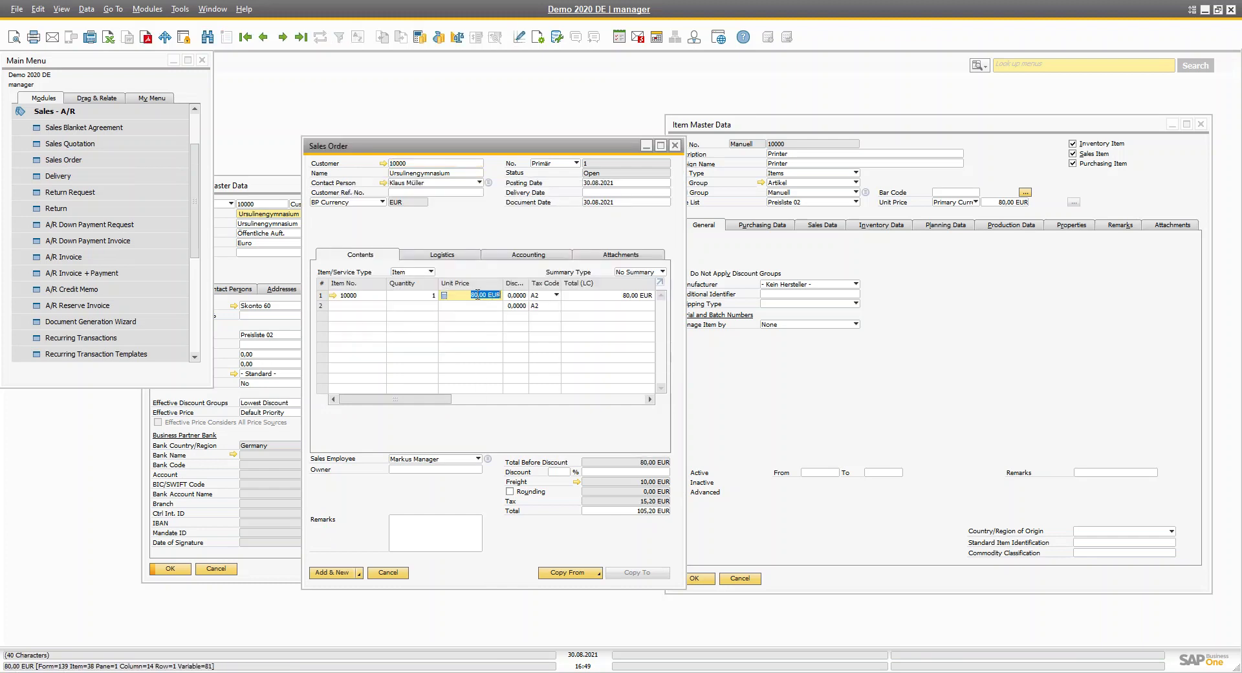
# - Open the customer's master data from the order and close all open forms, discarding the unsaved changes
pyautogui.click(383, 163)
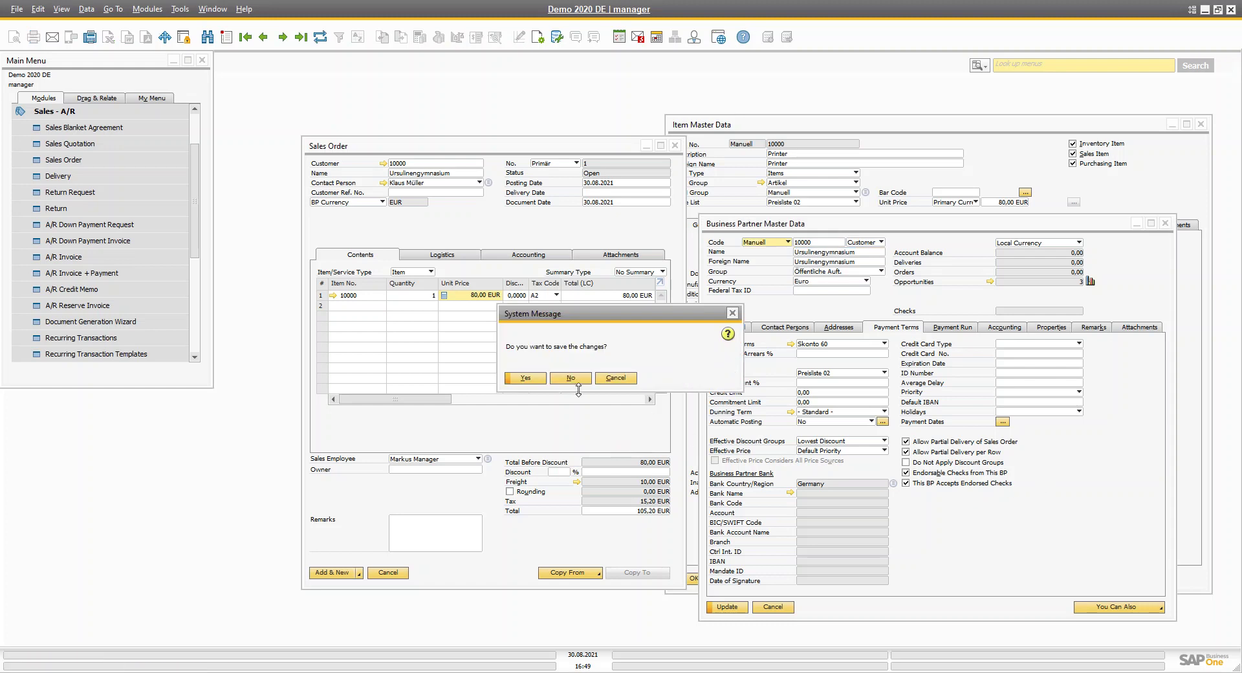
pyautogui.click(571, 378)
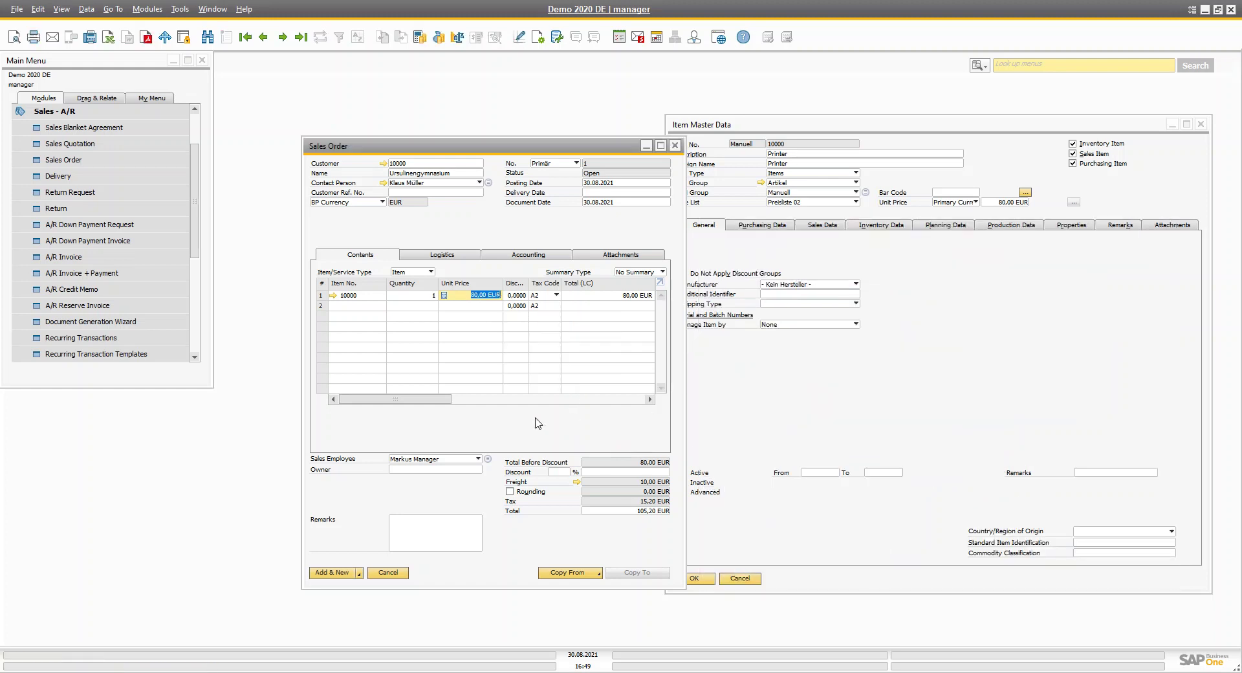
pyautogui.press('Escape')
pyautogui.click(569, 379)
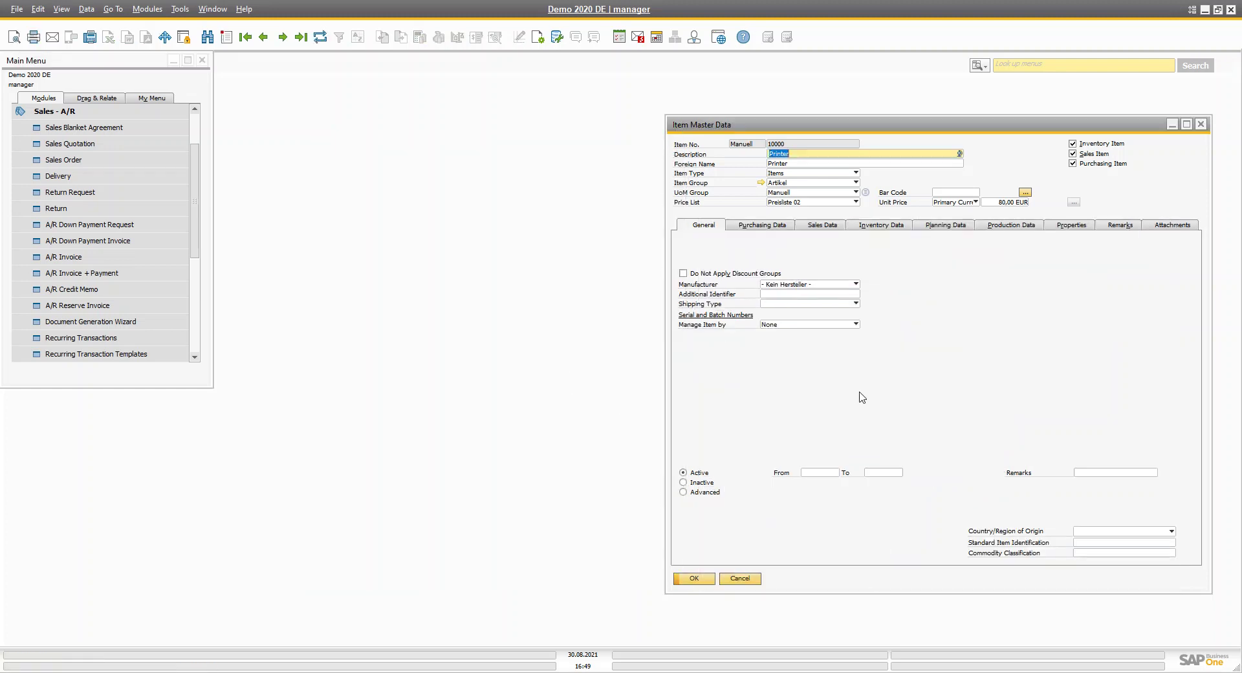
pyautogui.press('Escape')
# - Start a new A/R invoice for the customer Ursulinengymnasium
pyautogui.click(77, 256)
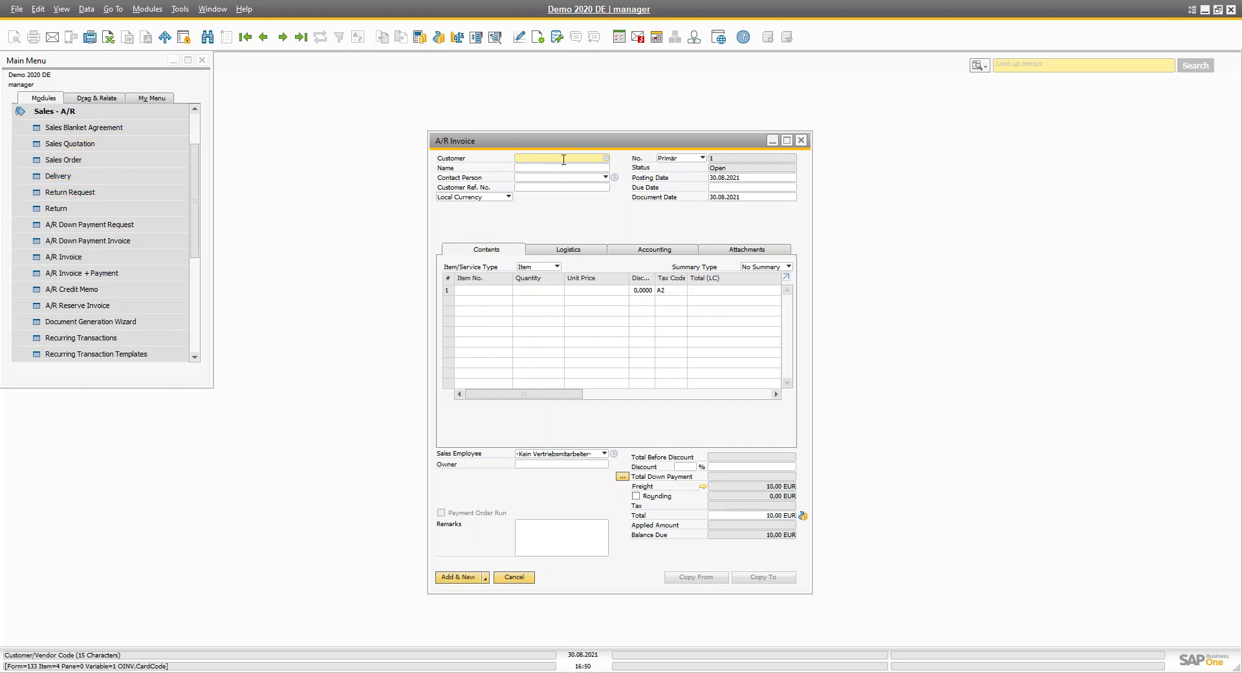
pyautogui.press('Tab')
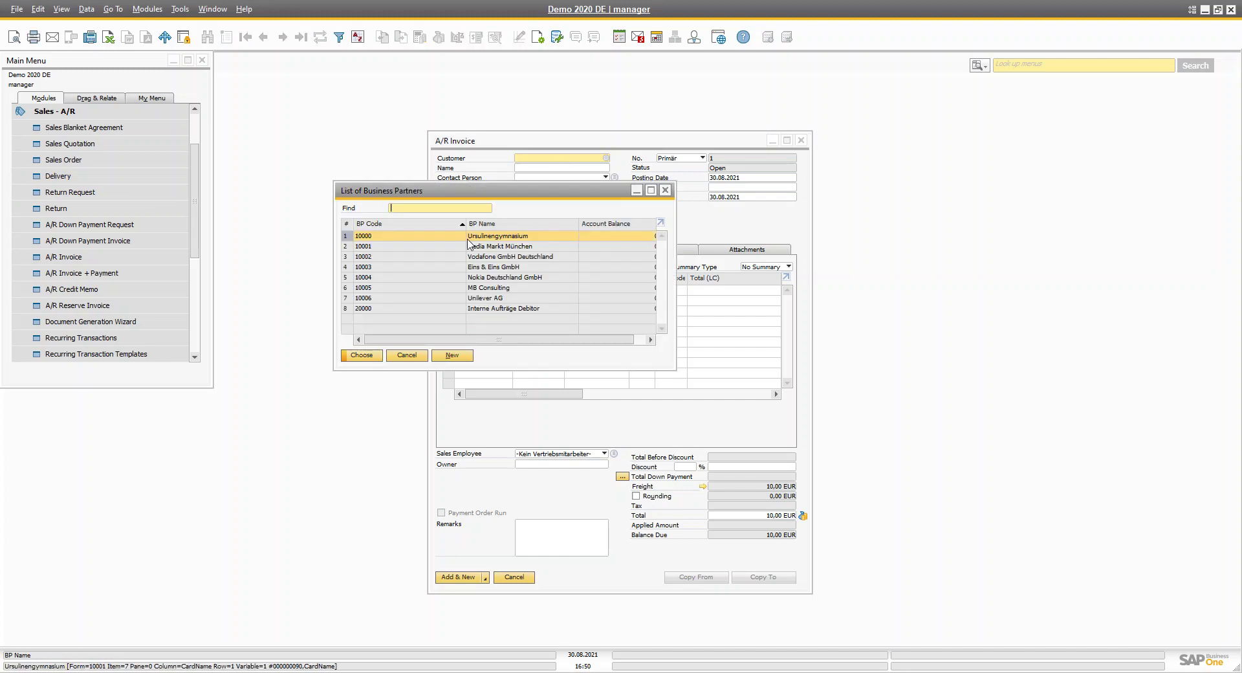
pyautogui.press('Return')
# - Add item 10000 to the first row of the A/R invoice and check its unit price
pyautogui.click(486, 290)
pyautogui.press('Tab')
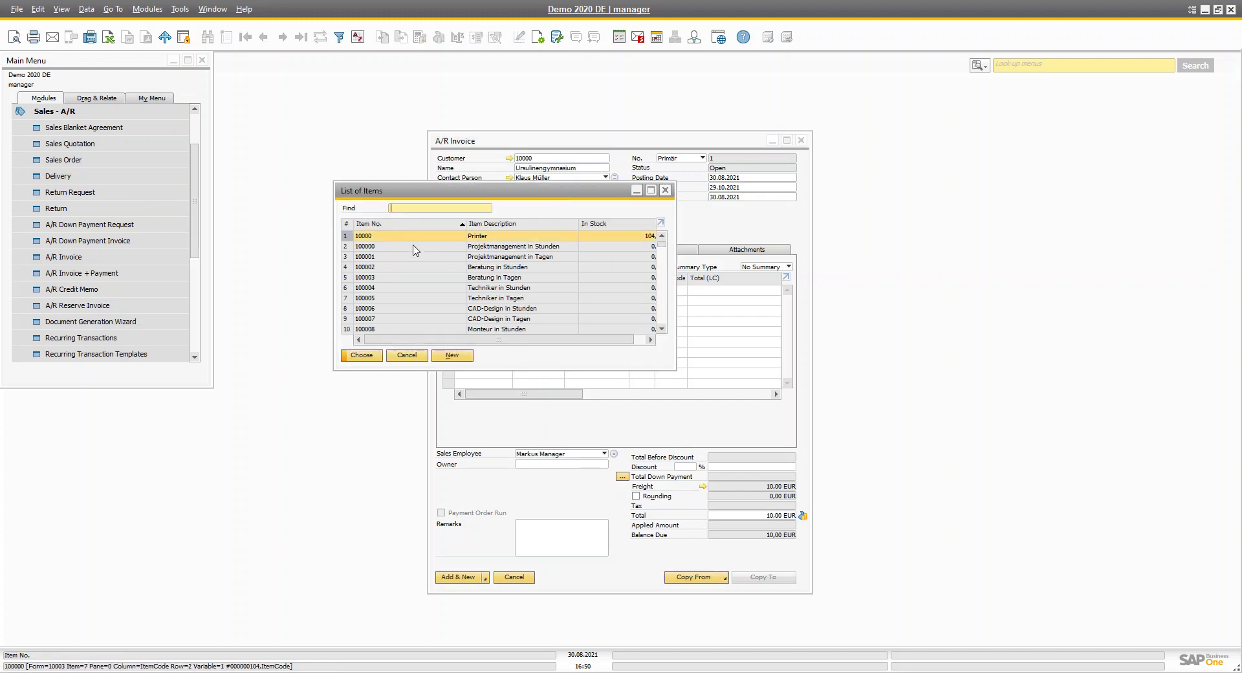
pyautogui.doubleClick(395, 241)
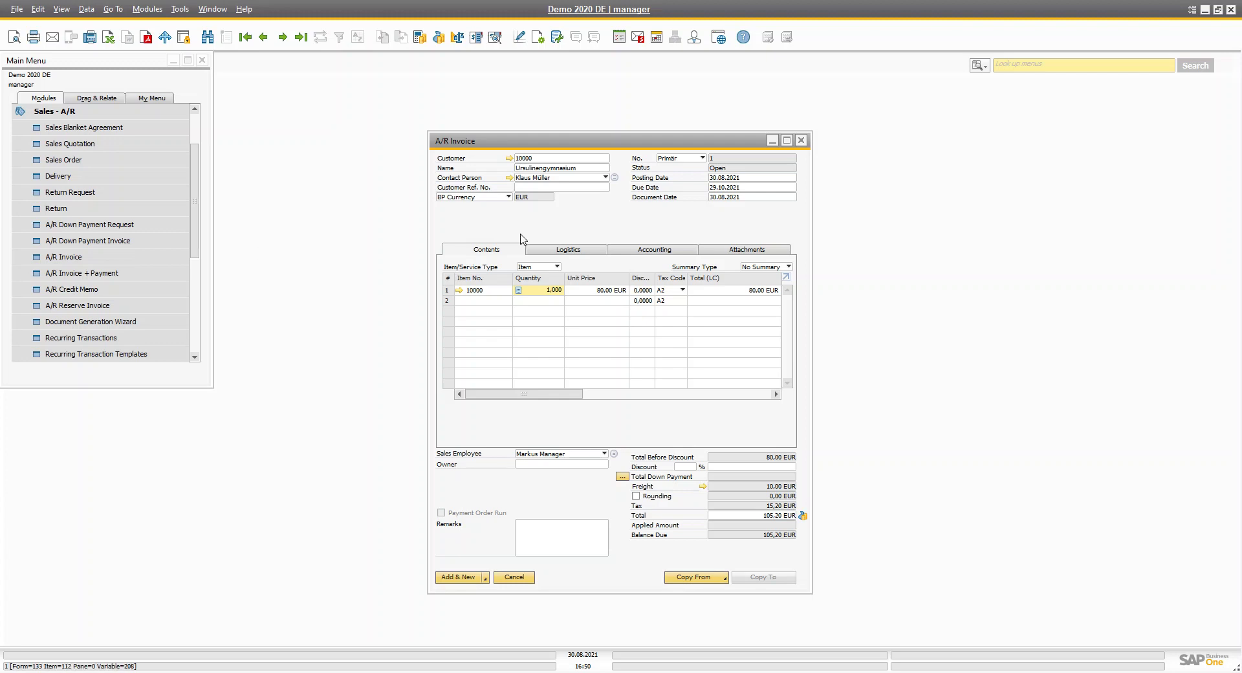
pyautogui.click(497, 292)
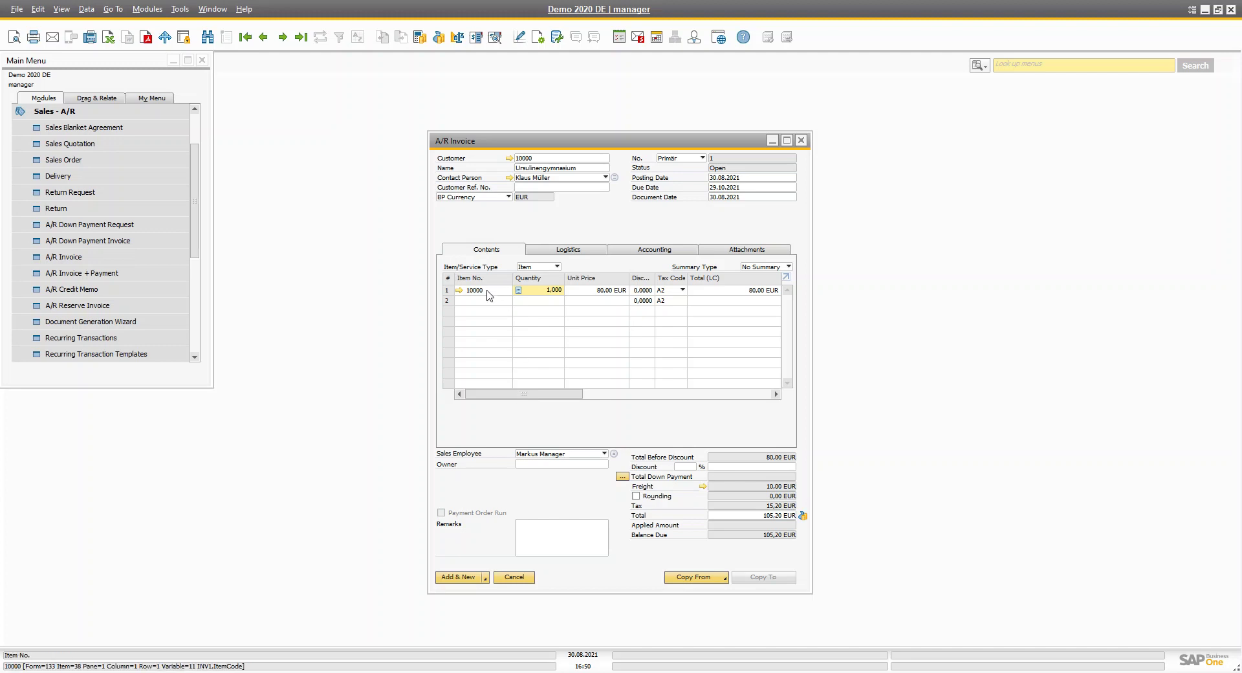
pyautogui.click(587, 291)
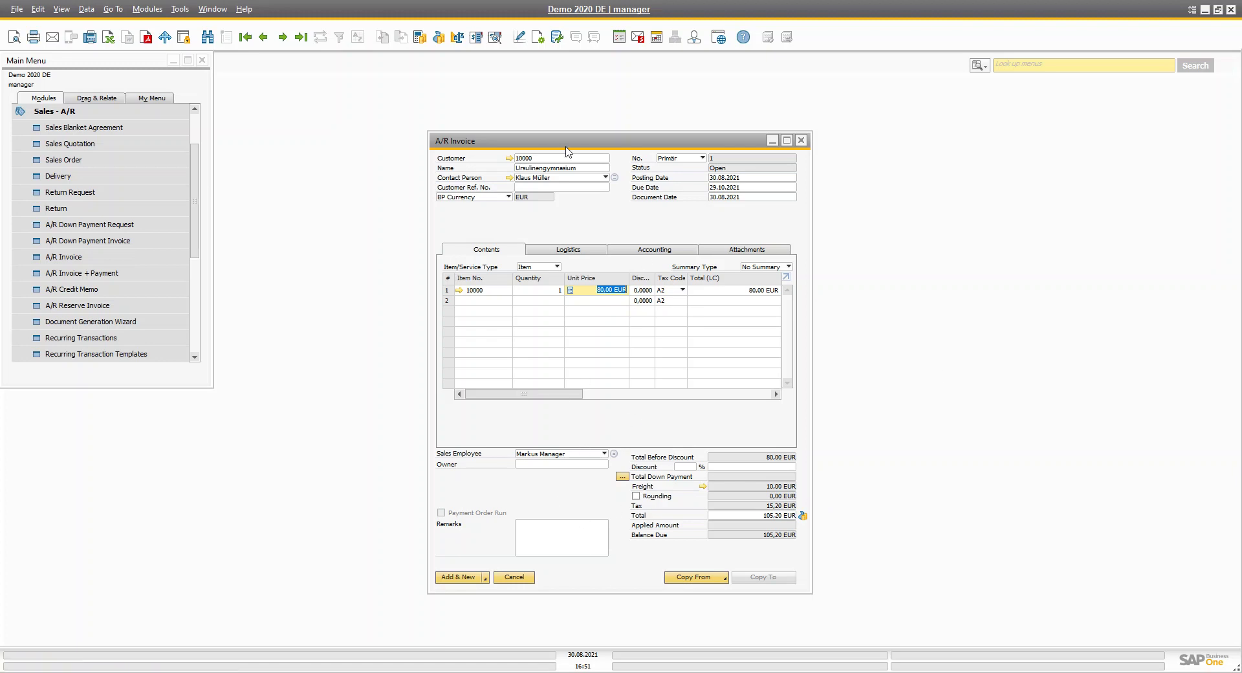
# - Show item 10000's inventory data from the invoice row and place the invoice beside the item master data
pyautogui.click(459, 290)
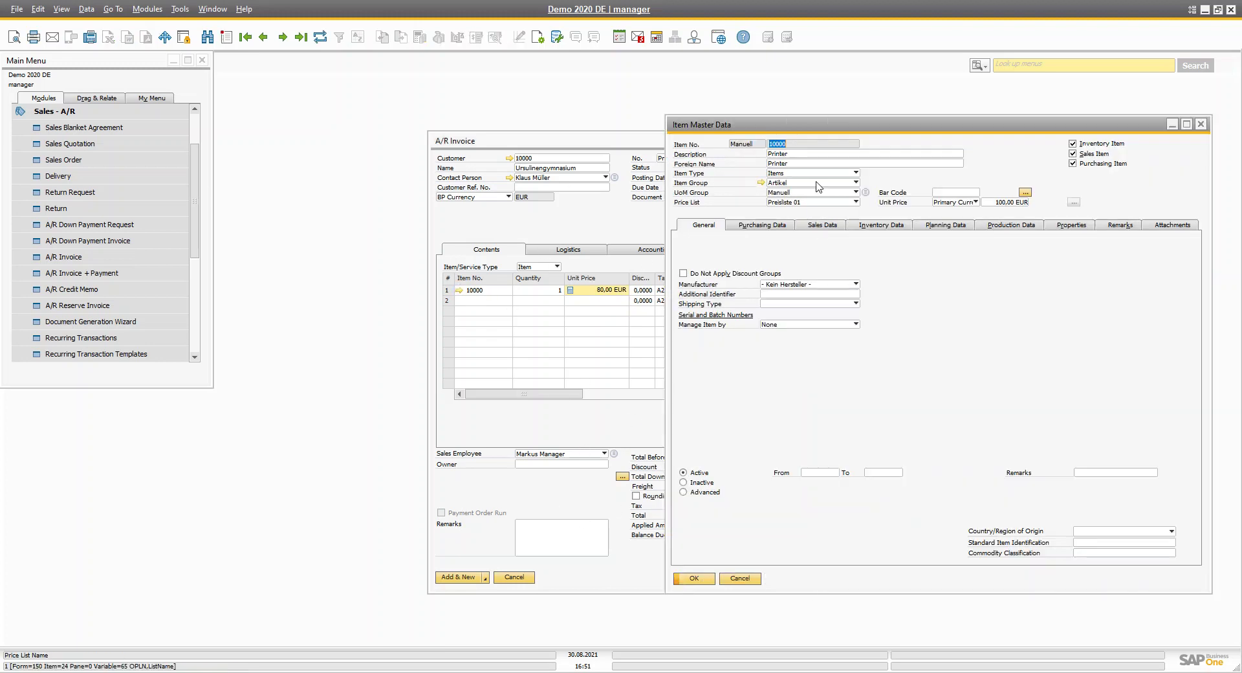
pyautogui.click(885, 224)
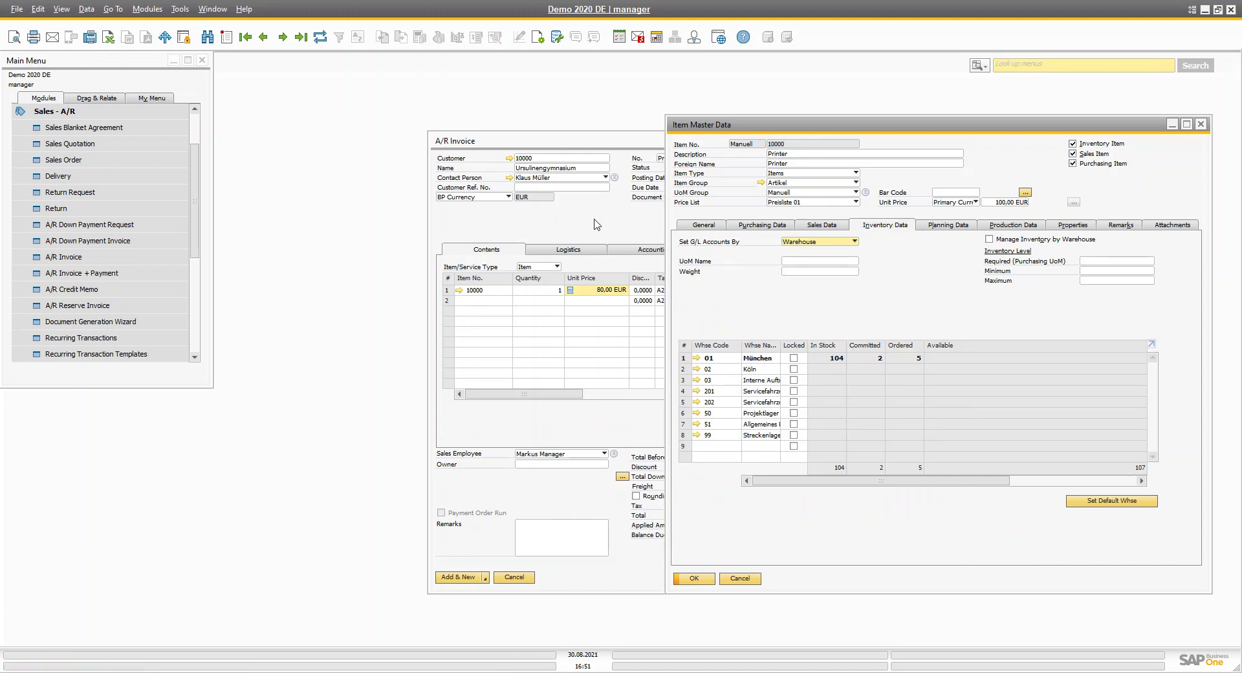
pyautogui.click(492, 140)
pyautogui.moveTo(491, 141); pyautogui.dragTo(259, 126)
# - Set the invoice row's quantity to 5 and add the A/R invoice, continuing without a posted delivery
pyautogui.click(323, 276)
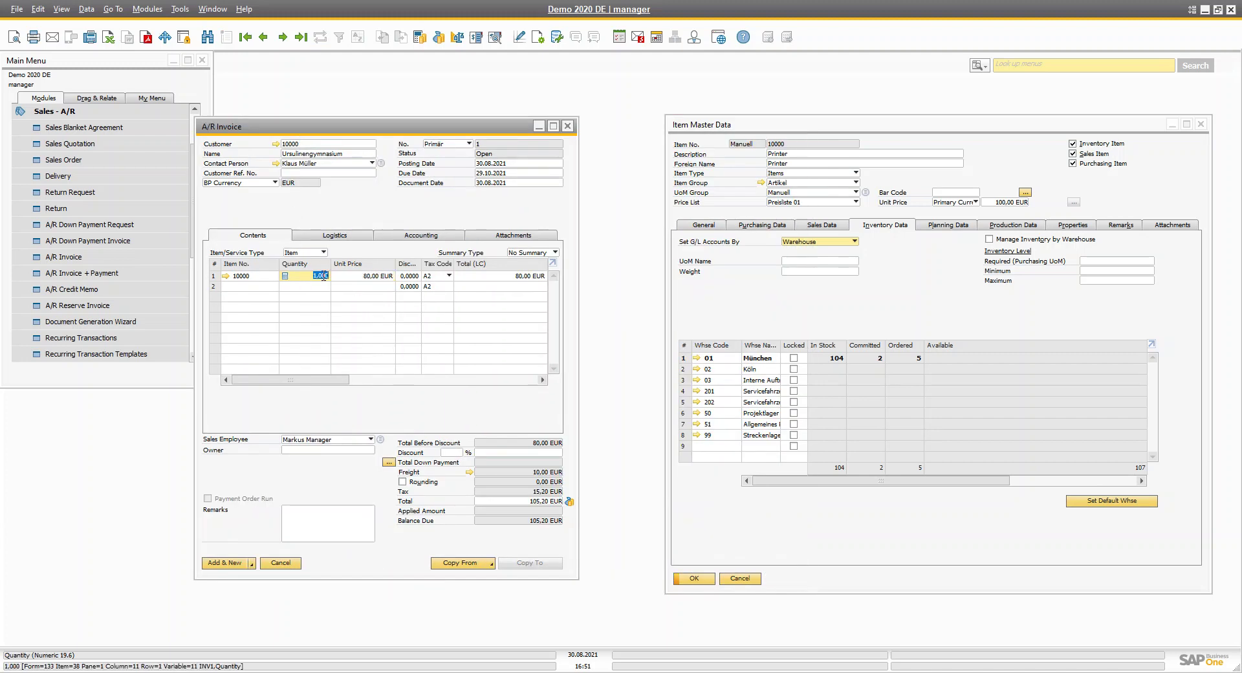
pyautogui.write('5')
pyautogui.press('Tab')
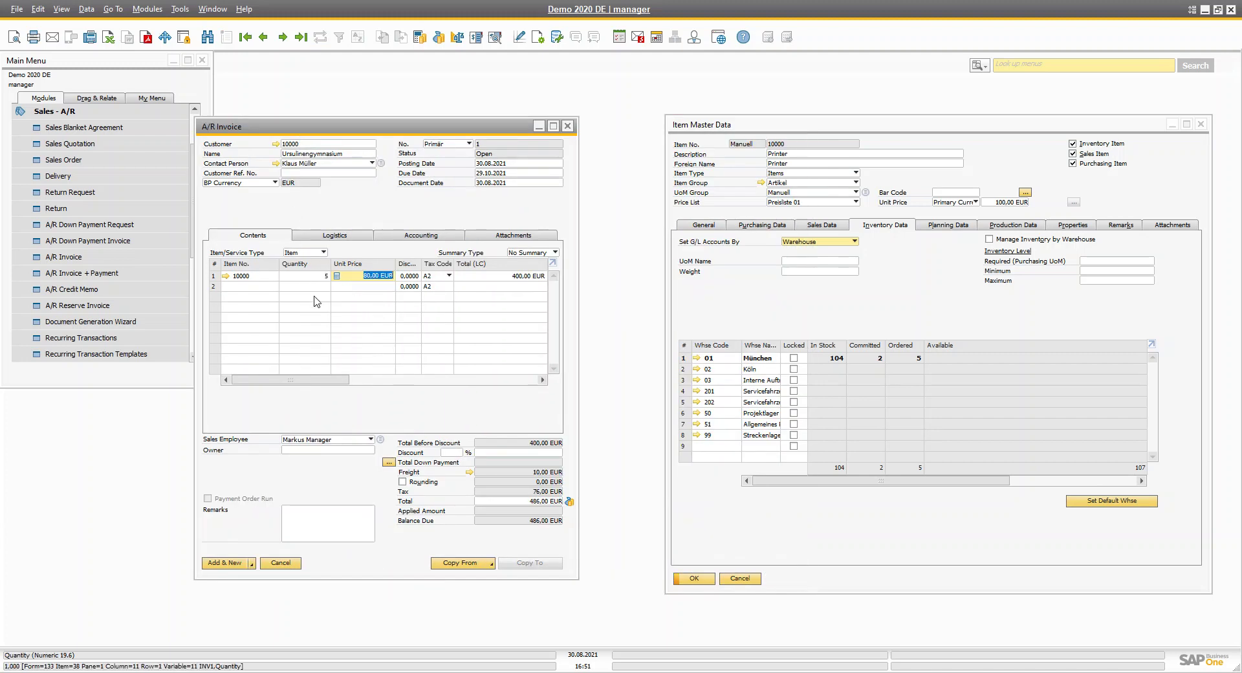
pyautogui.click(233, 562)
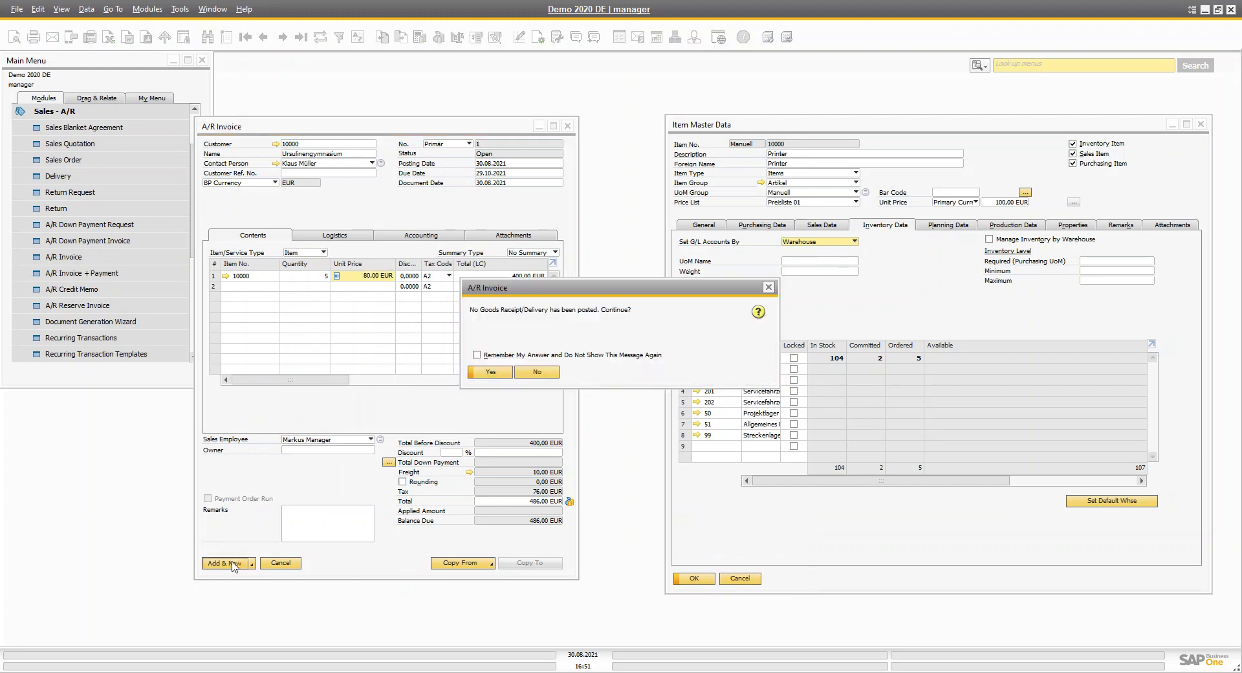
pyautogui.click(499, 373)
pyautogui.click(492, 358)
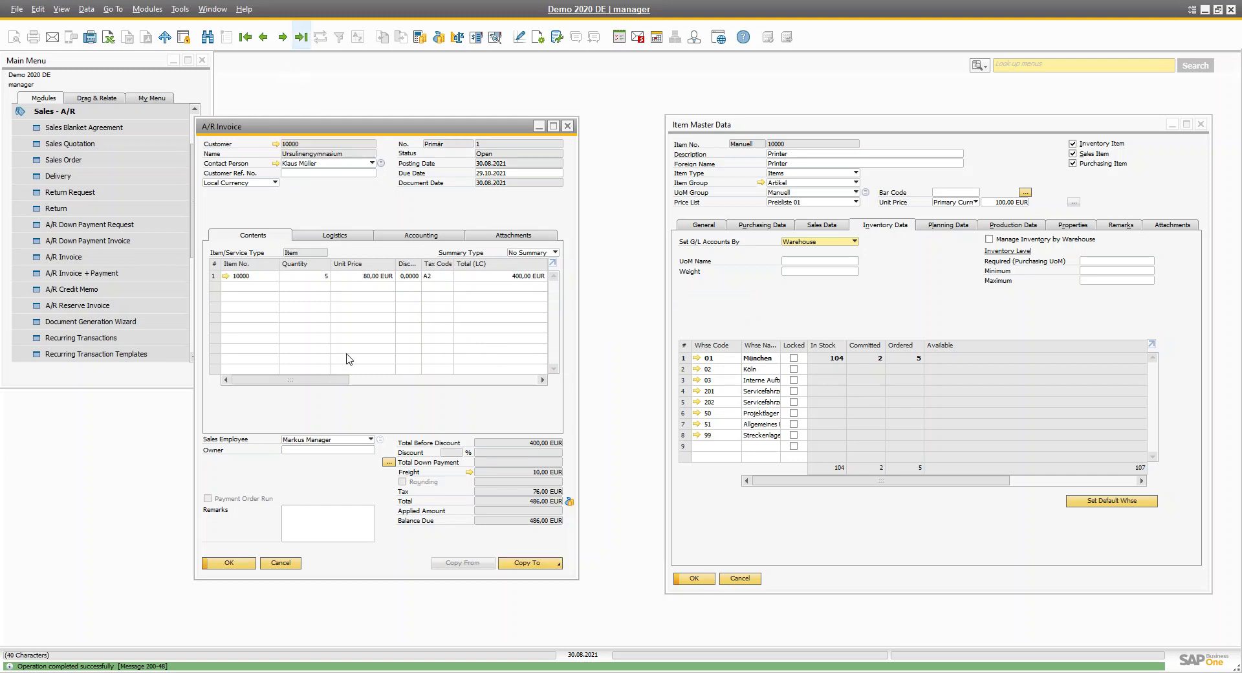
# - Refresh item 10000's master data and check its in-stock, committed, ordered and available quantities per warehouse
pyautogui.click(845, 249)
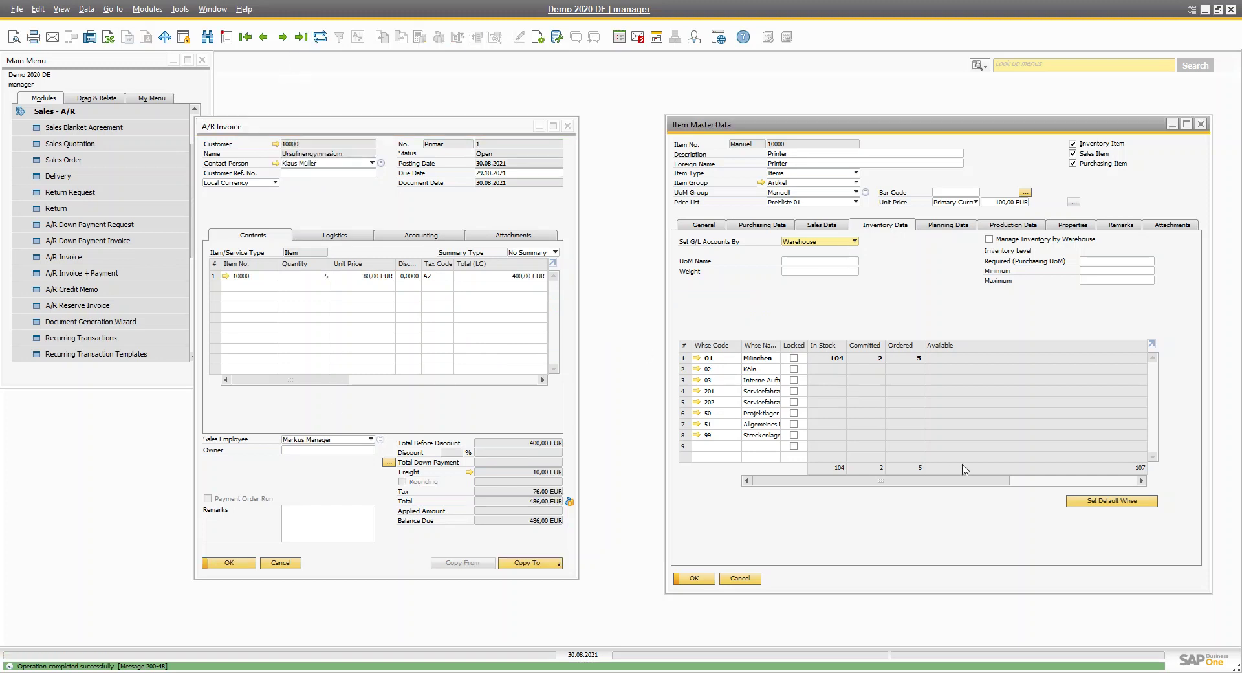
pyautogui.click(320, 41)
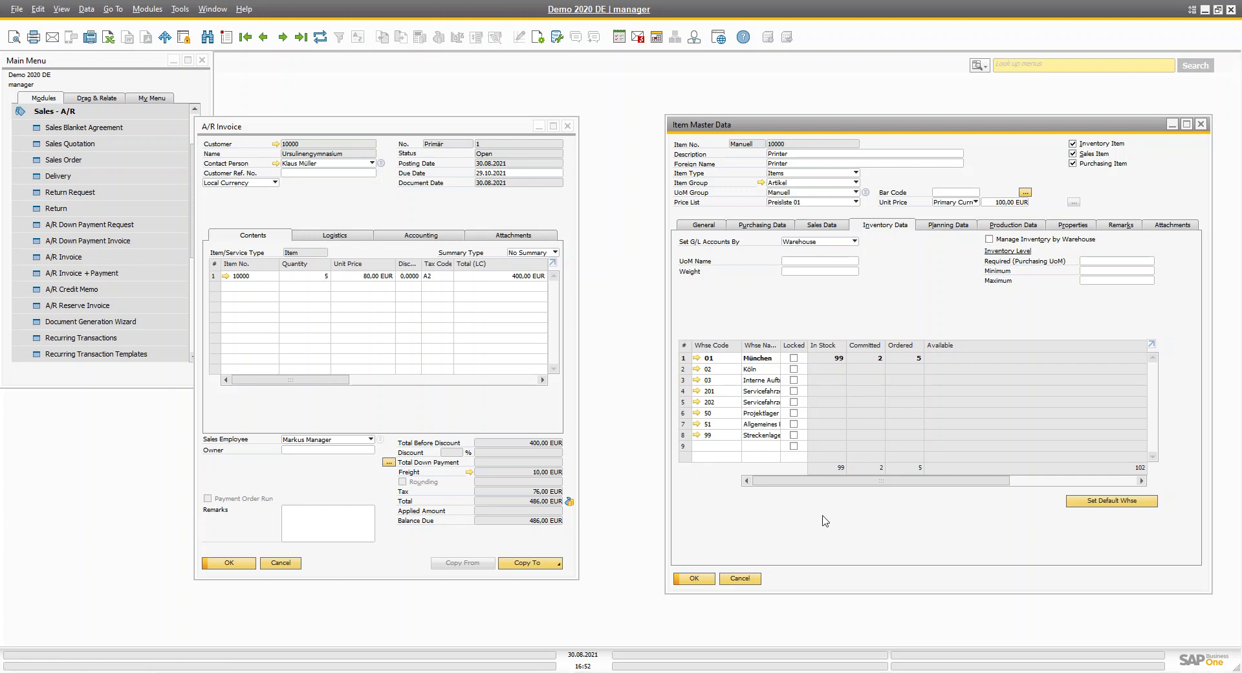
pyautogui.press('Tab')
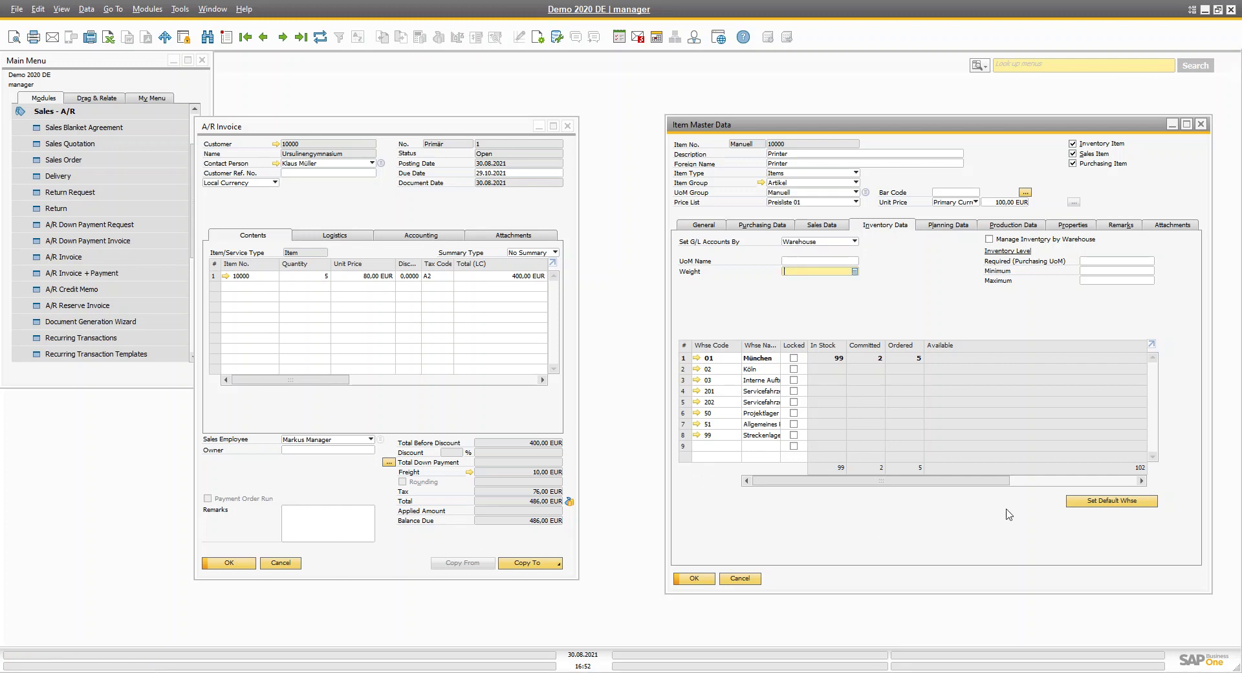
pyautogui.click(1012, 481)
pyautogui.moveTo(1001, 482); pyautogui.dragTo(855, 482)
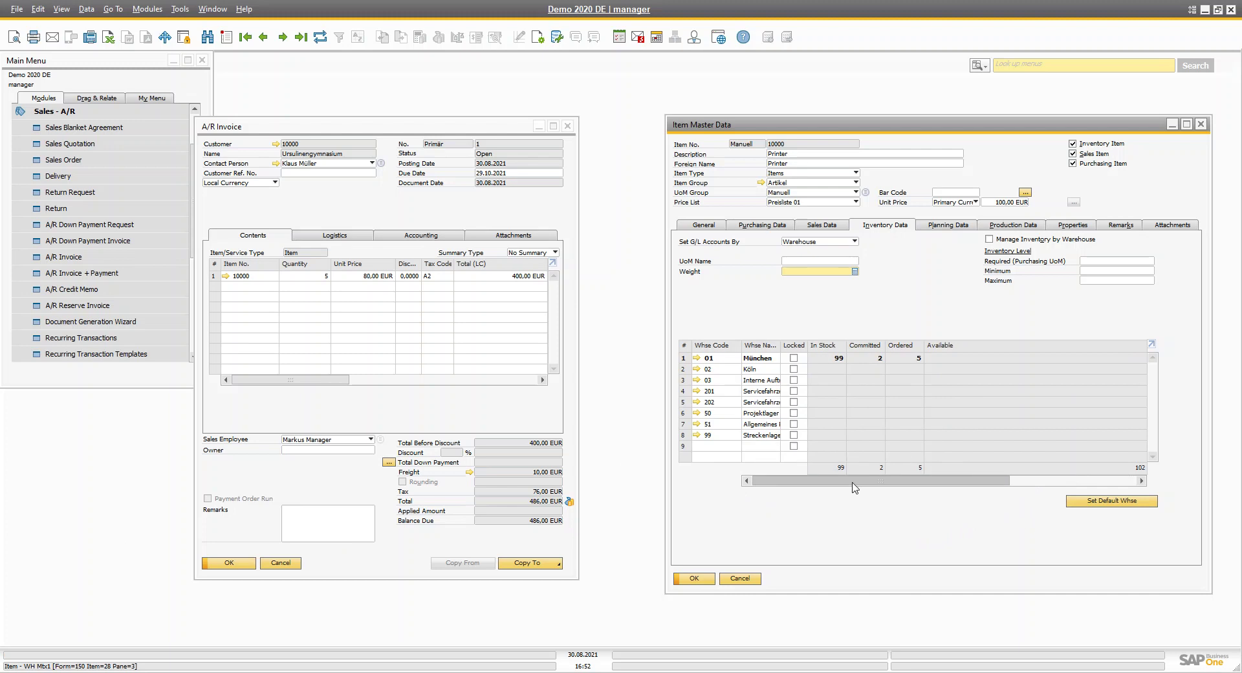